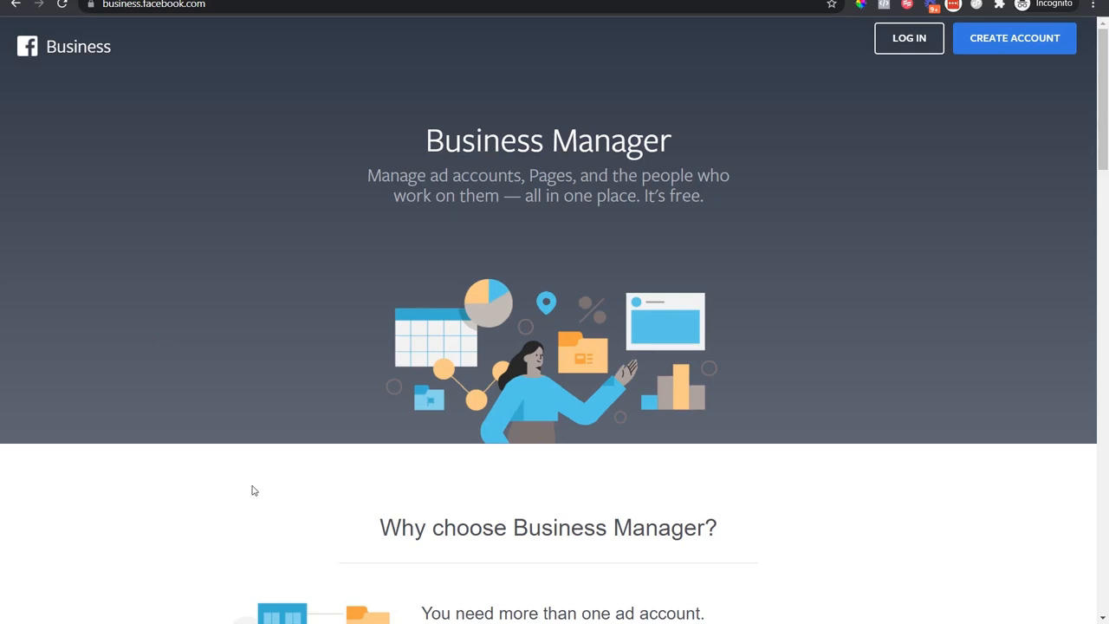
- Start creating a new Business Manager account from the Facebook Business landing page
{"action": "left_click_drag", "start_coordinate": [1103, 125], "coordinate": [883, 83]}
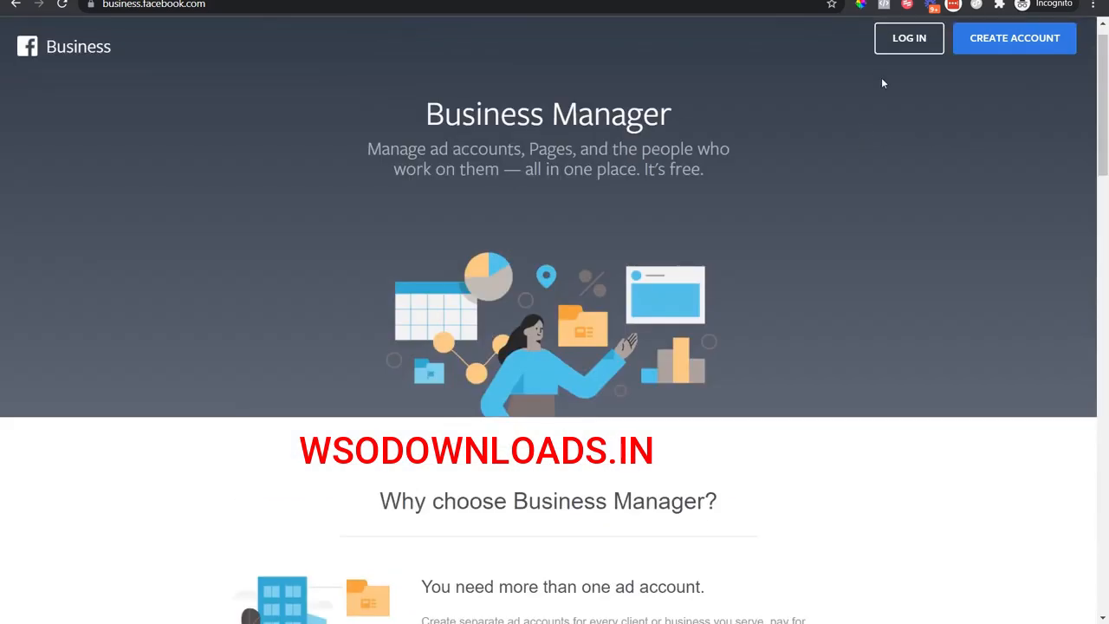
{"action": "left_click", "coordinate": [1018, 45]}
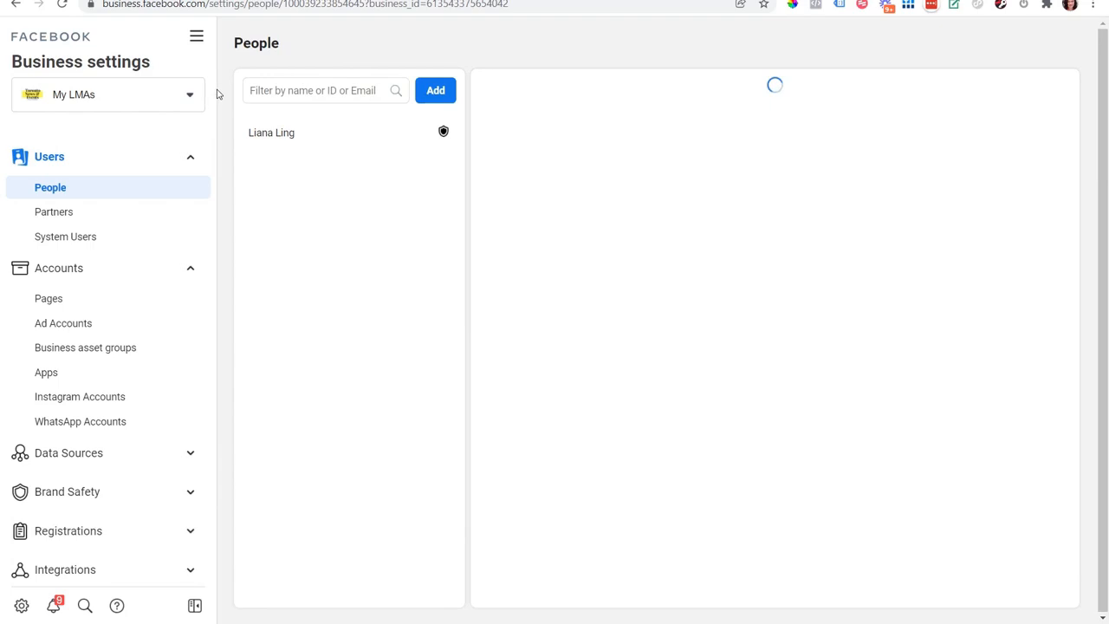
{"action": "left_click", "coordinate": [197, 39]}
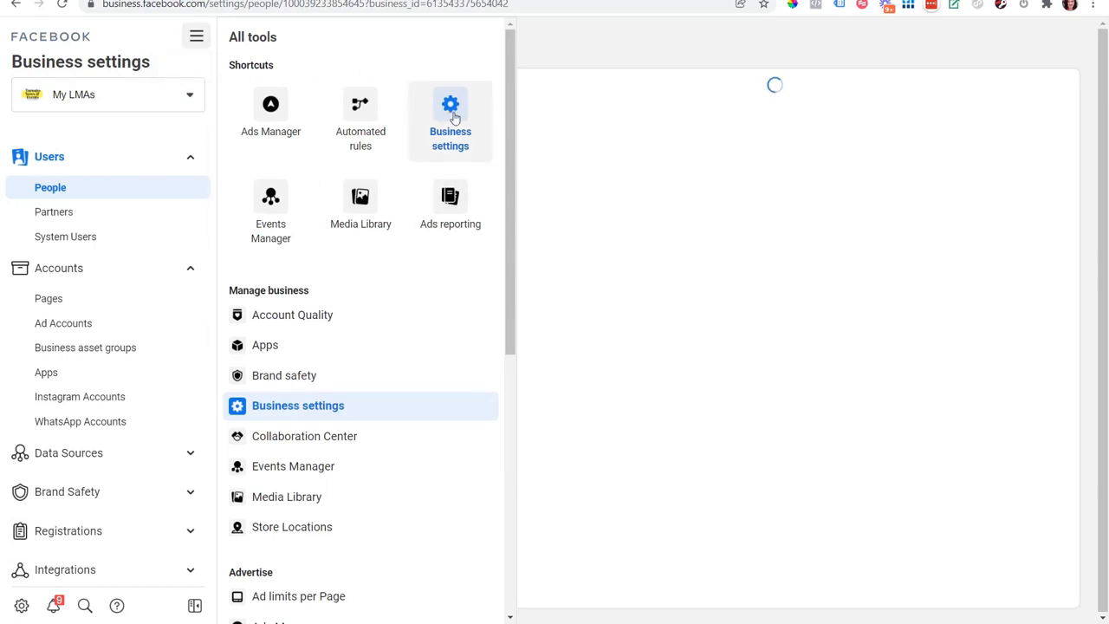
{"action": "left_click", "coordinate": [597, 50]}
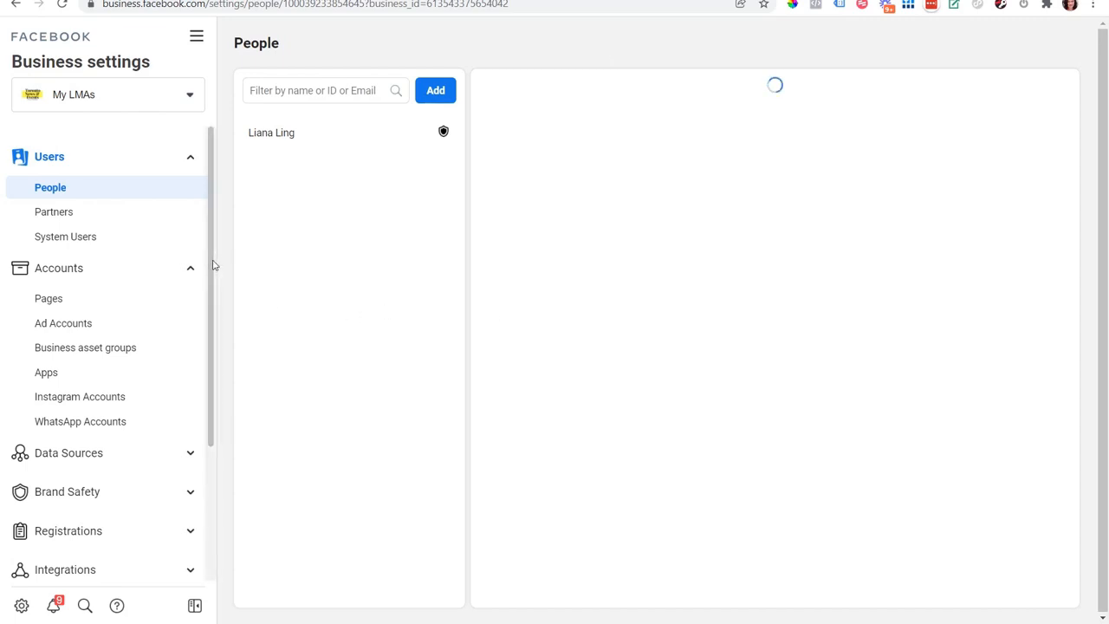
- Start a new ad account for the My LMAs business and name it LMA
{"action": "scroll", "coordinate": [174, 286], "scroll_direction": "down", "scroll_amount": 1}
{"action": "left_click", "coordinate": [83, 314]}
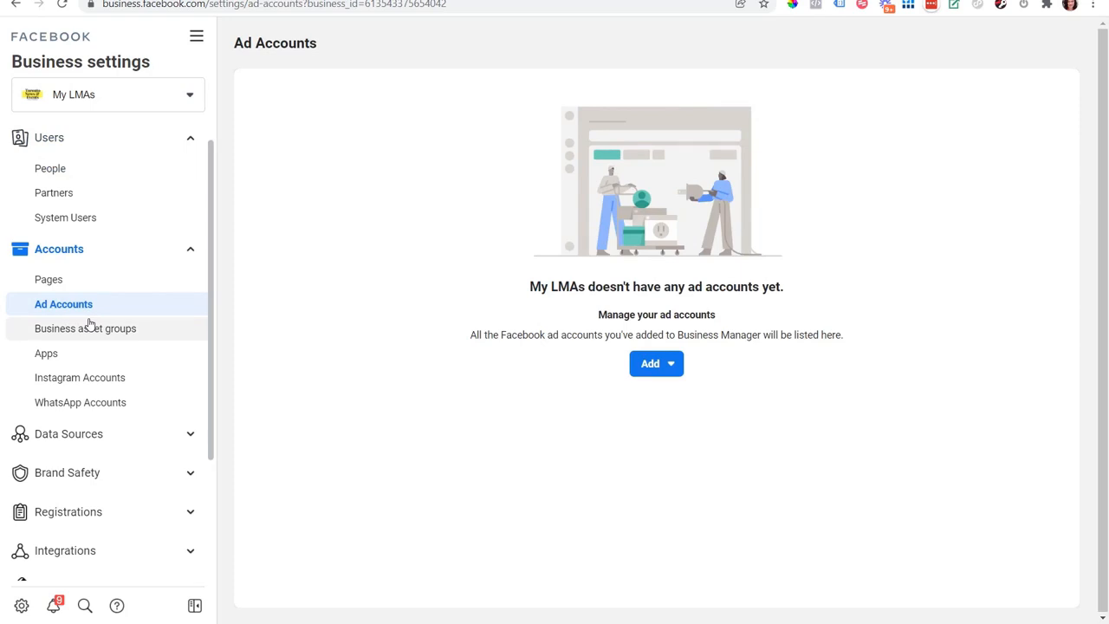
{"action": "left_click", "coordinate": [675, 370]}
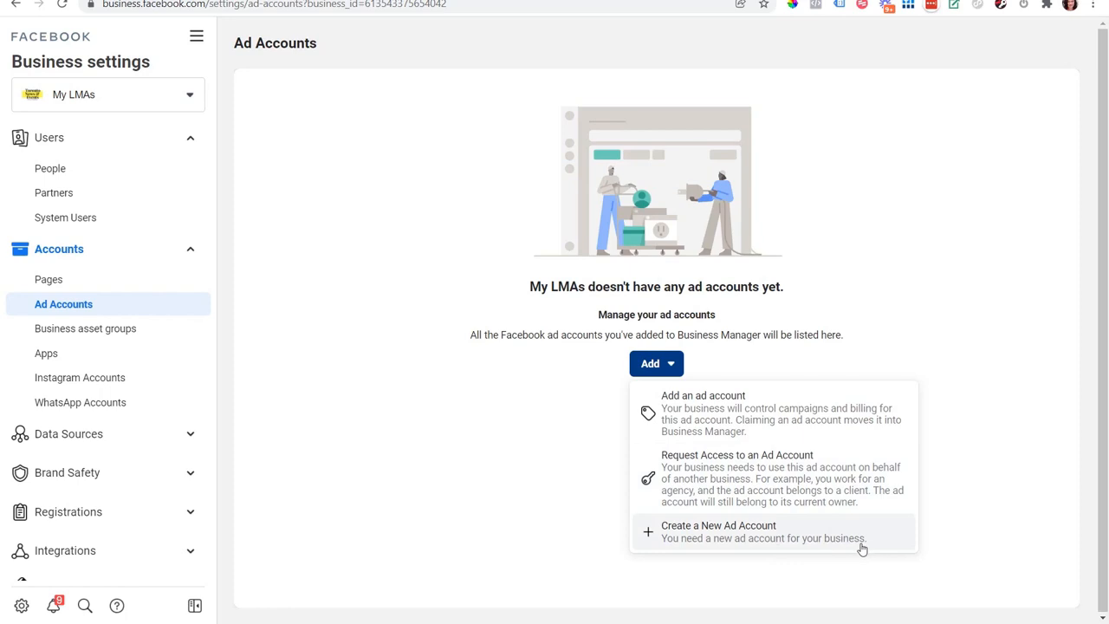
{"action": "left_click", "coordinate": [776, 532]}
{"action": "left_click", "coordinate": [362, 360]}
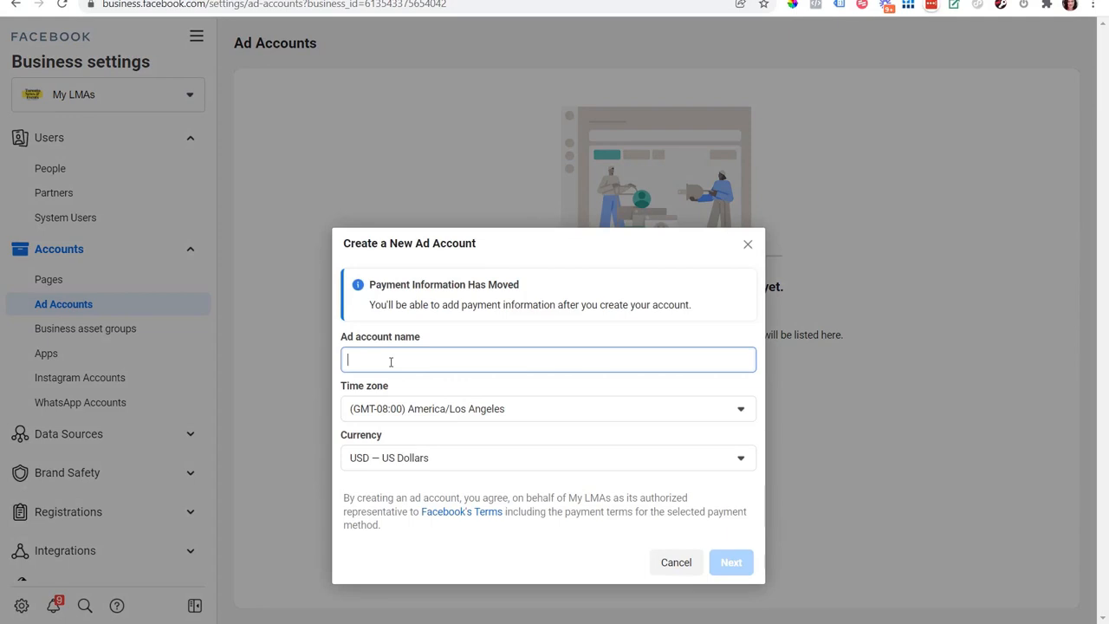
{"action": "type", "text": "LMA"}
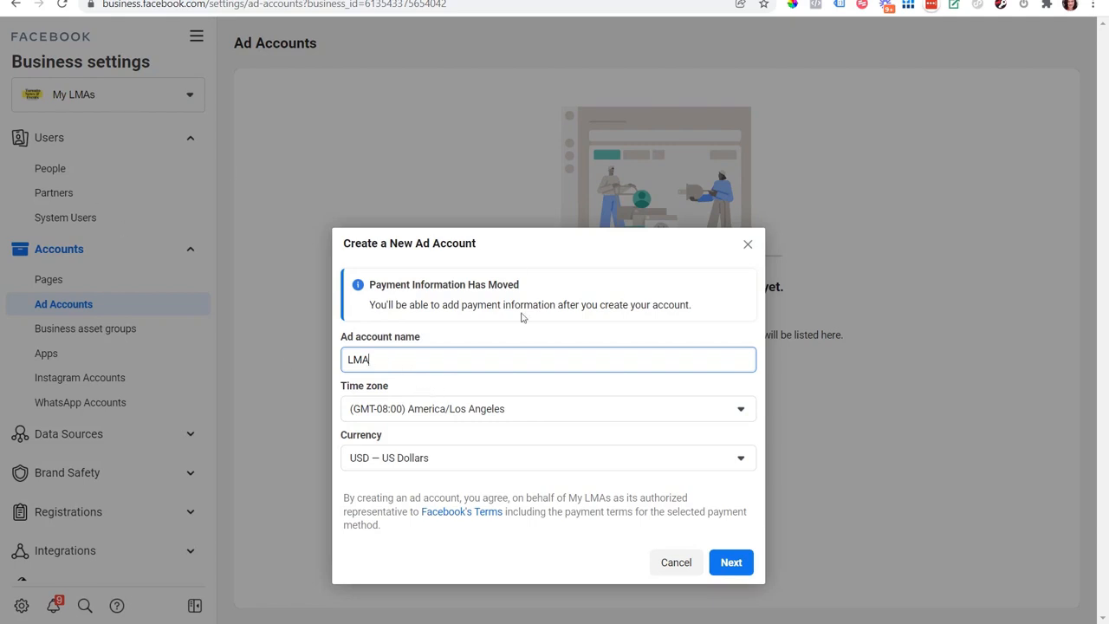
- Set the ad account's time zone to (GMT-05:00) America/New York and its currency to CAD — Canadian Dollar, and continue
{"action": "left_click", "coordinate": [470, 415]}
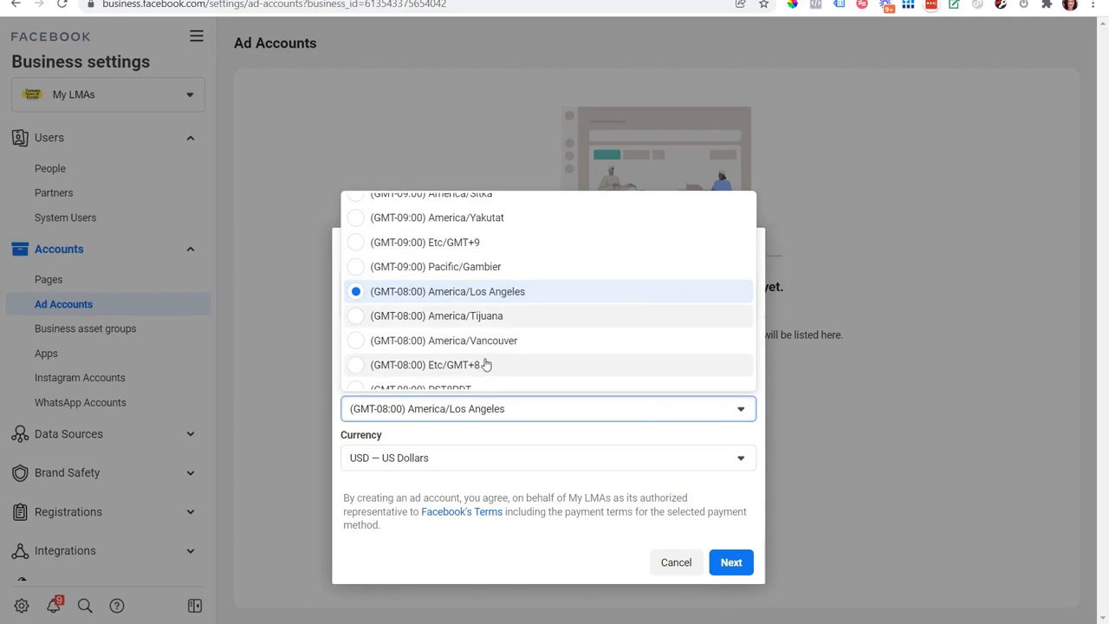
{"action": "scroll", "coordinate": [494, 357], "scroll_direction": "down", "scroll_amount": 3}
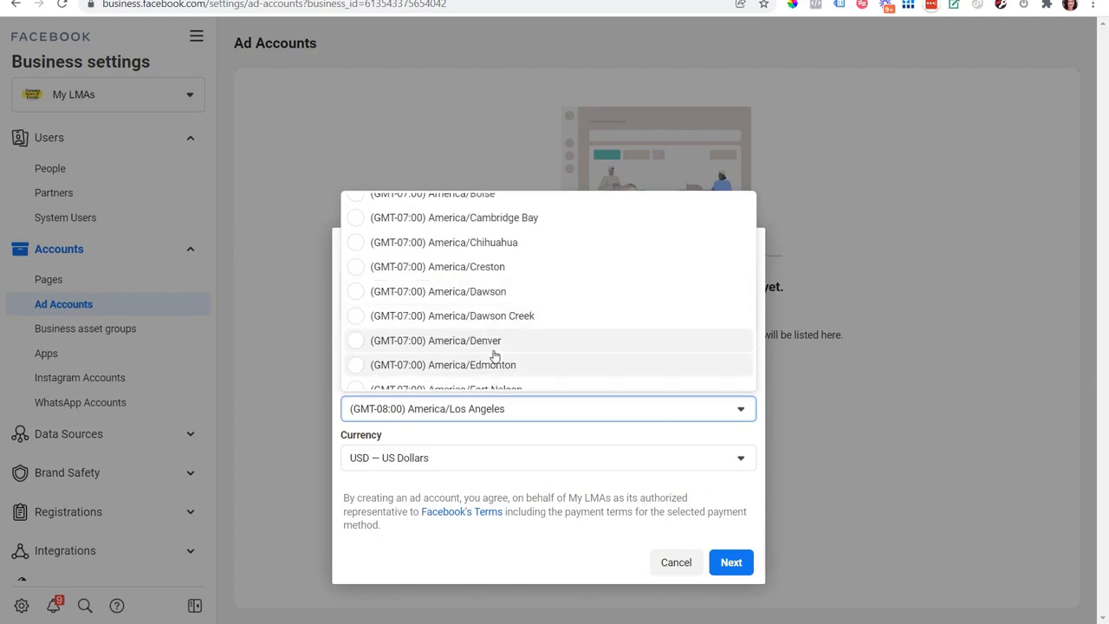
{"action": "scroll", "coordinate": [494, 357], "scroll_direction": "down", "scroll_amount": 5}
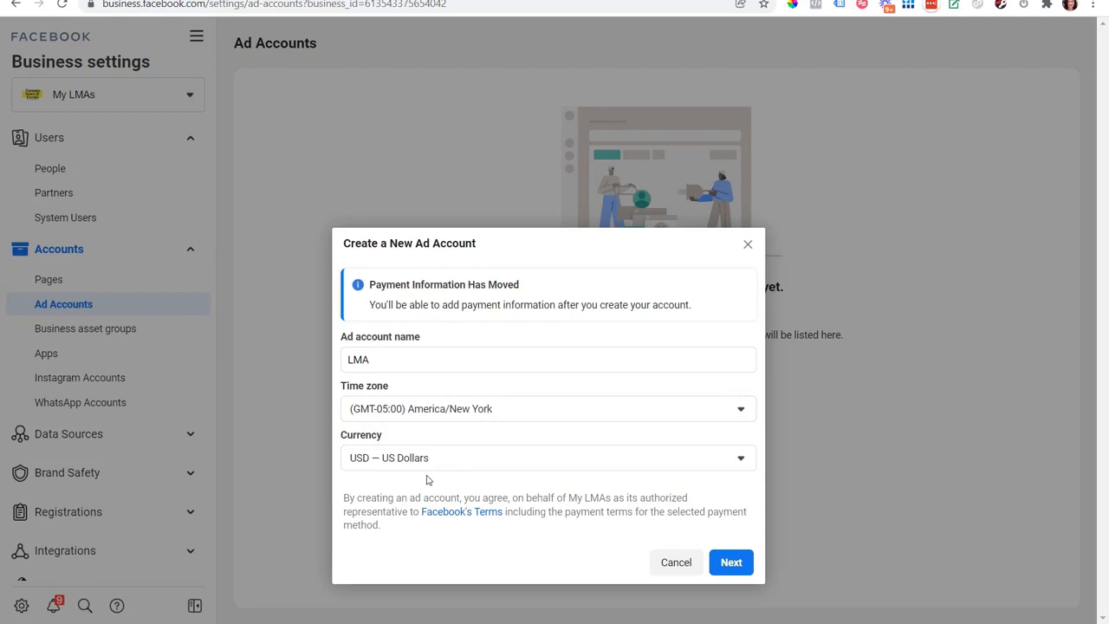
{"action": "left_click", "coordinate": [566, 466]}
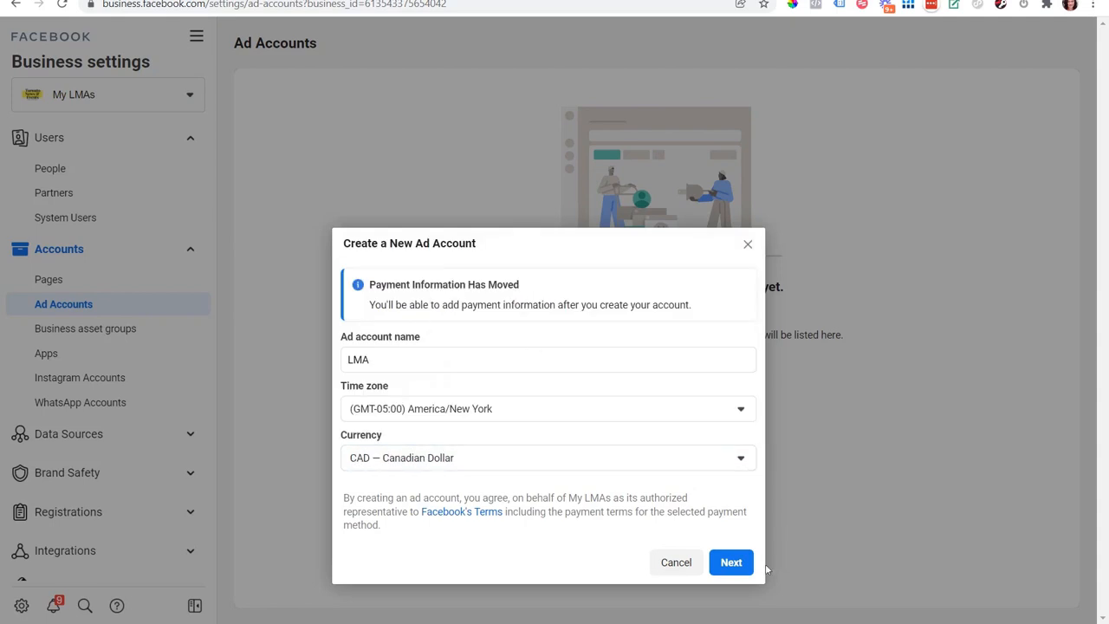
{"action": "left_click", "coordinate": [732, 562]}
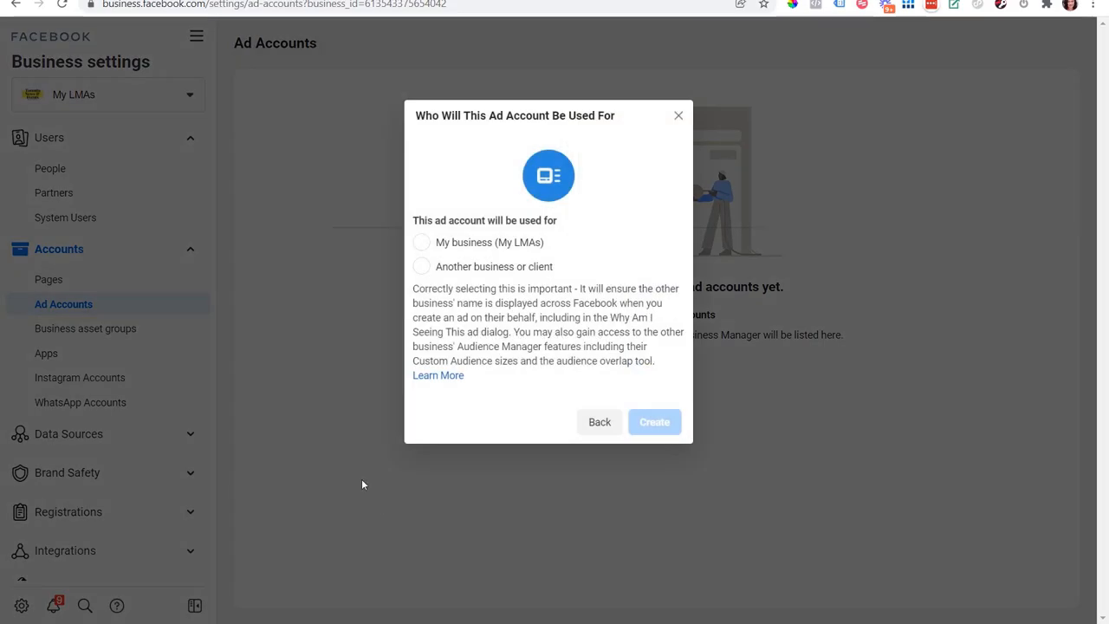
- Designate the ad account for My business (My LMAs) and create it
{"action": "left_click", "coordinate": [424, 245]}
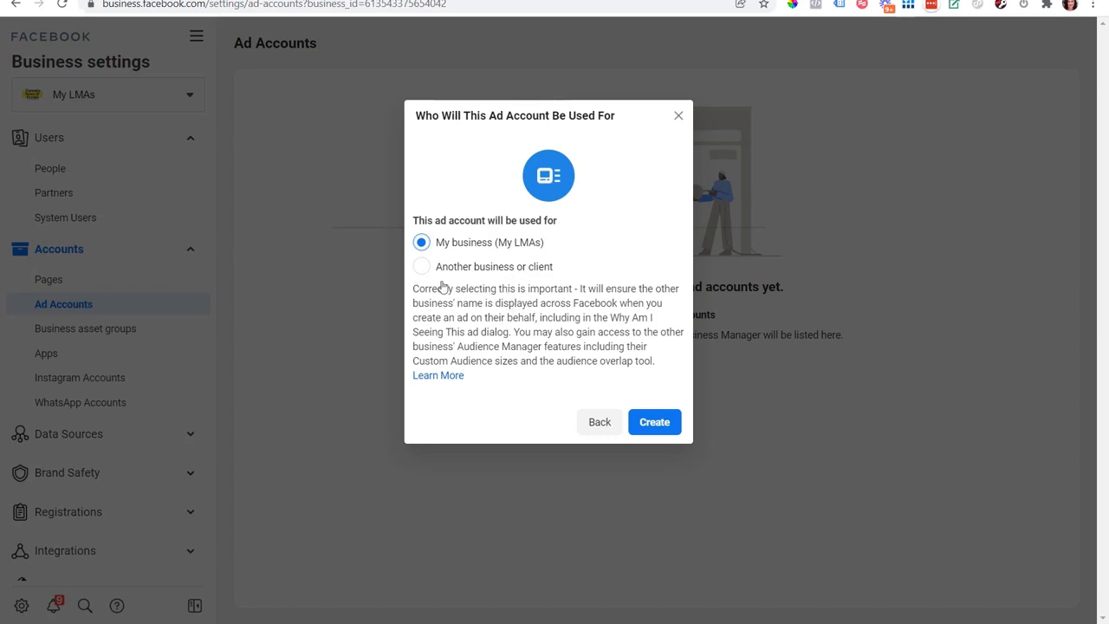
{"action": "left_click", "coordinate": [664, 426]}
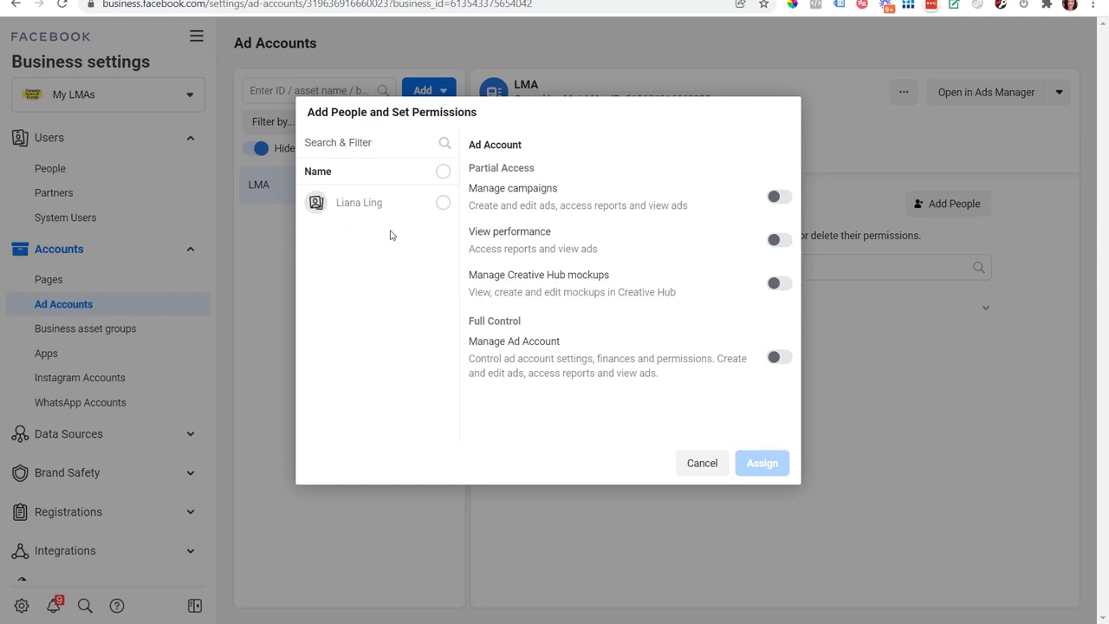
- Assign the listed person to the new ad account with full control through the Manage Ad Account permission
{"action": "left_click", "coordinate": [440, 206]}
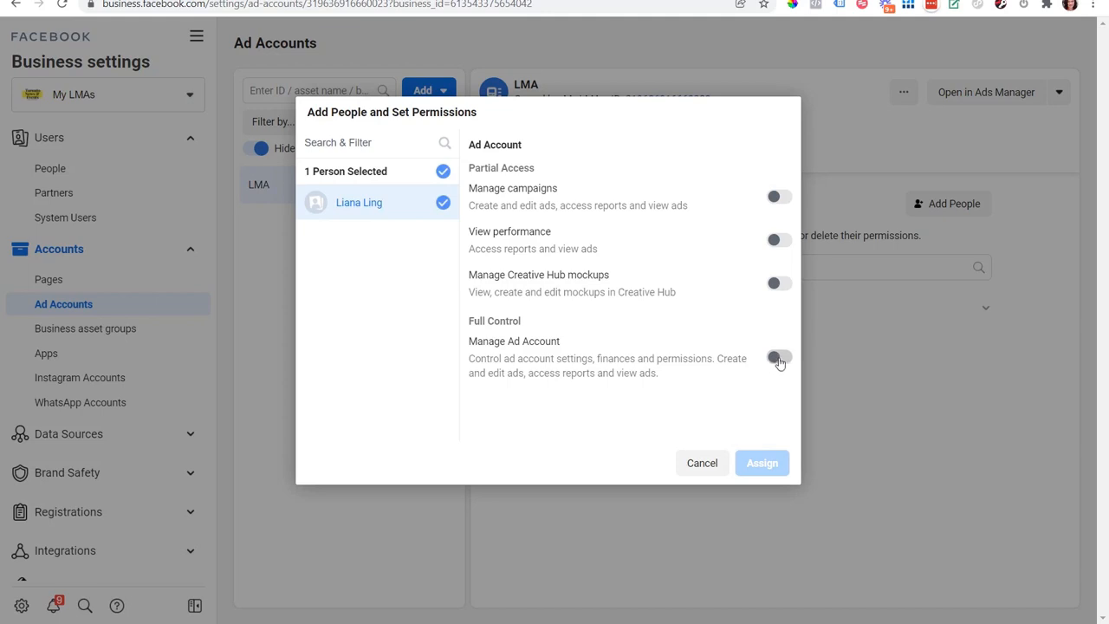
{"action": "left_click", "coordinate": [779, 360]}
{"action": "left_click", "coordinate": [762, 463]}
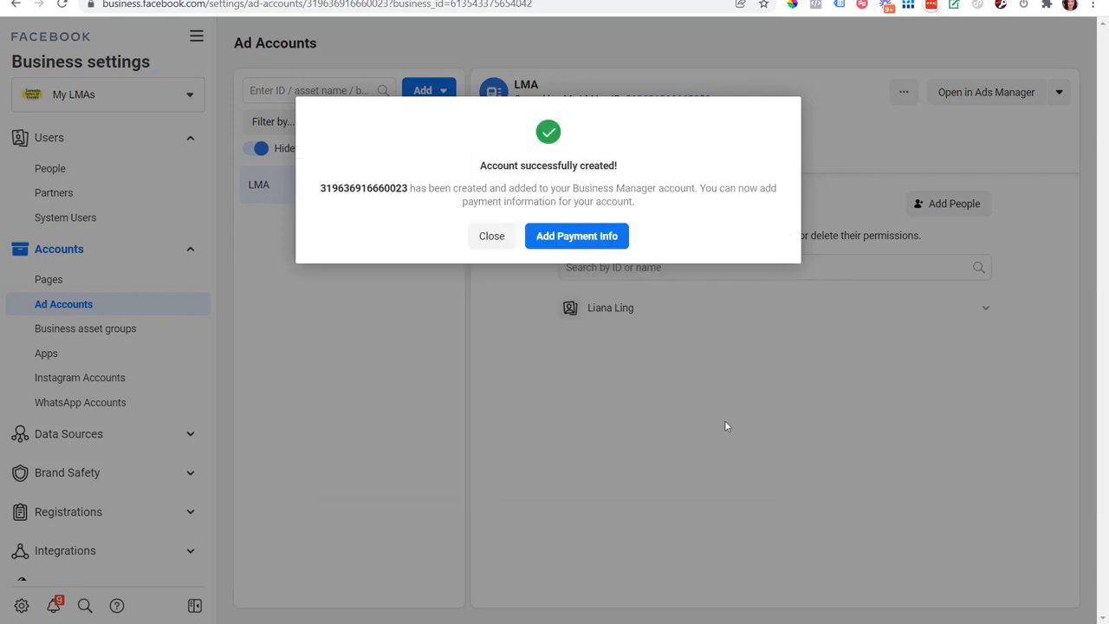
- Save the payment location as Canada with Canadian Dollar and (GMT -05:00) Eastern Time, and close the payment form without adding a method
{"action": "left_click", "coordinate": [577, 237]}
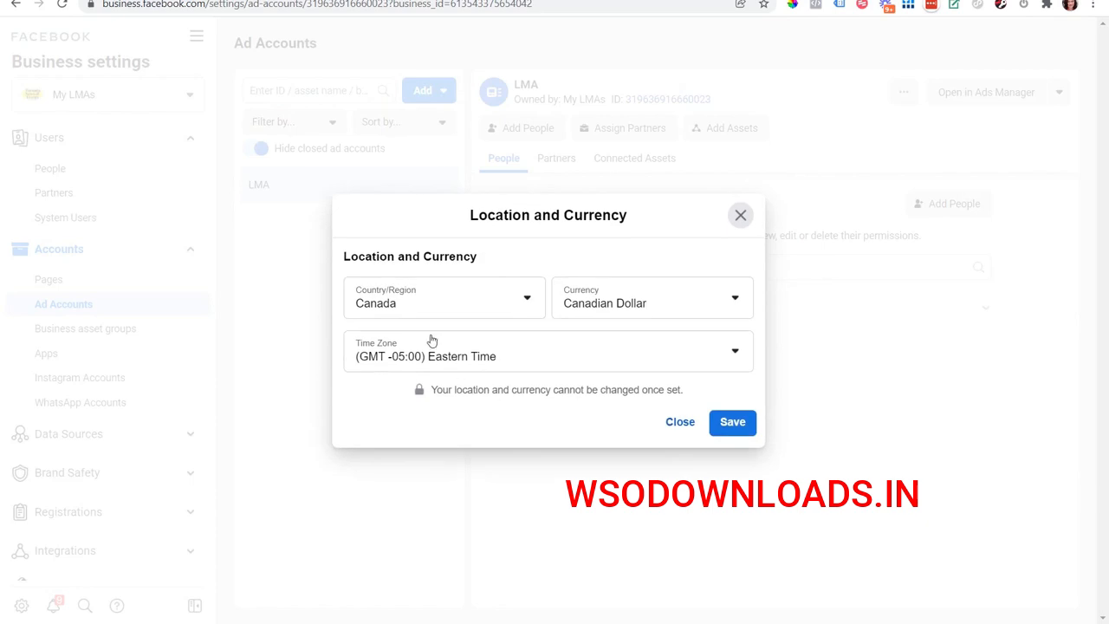
{"action": "left_click", "coordinate": [736, 424]}
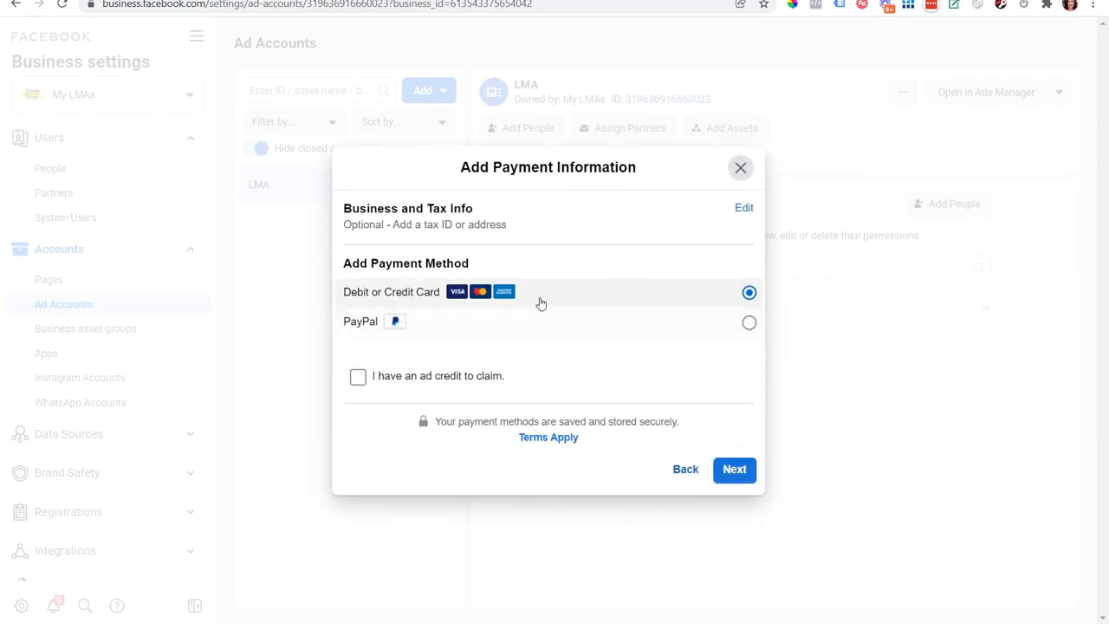
{"action": "left_click", "coordinate": [740, 169]}
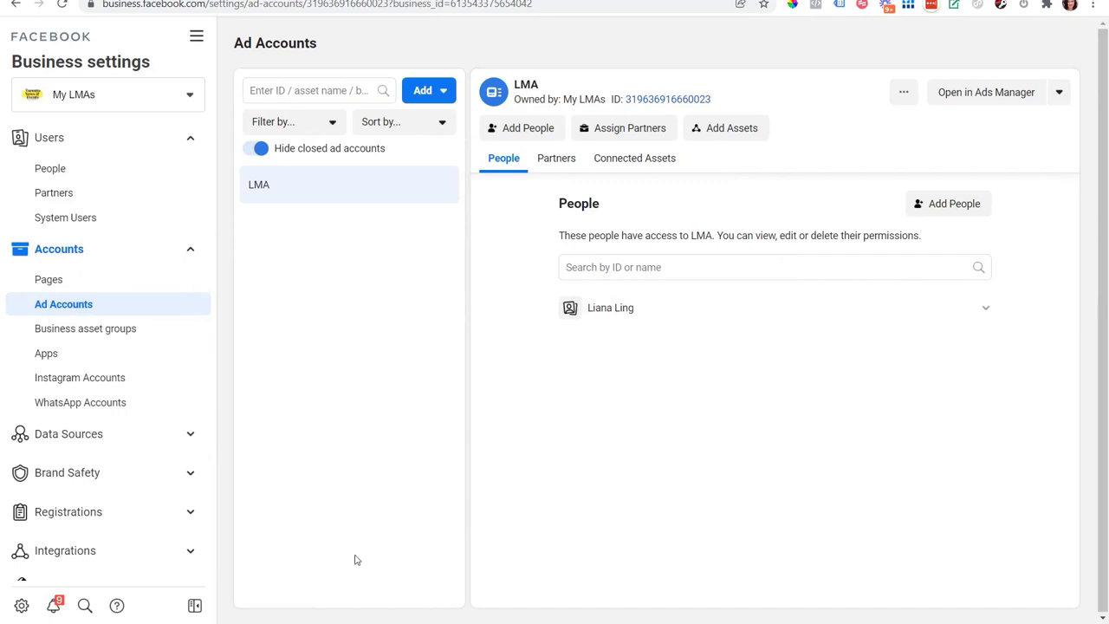
- Remove the assigned person's access from the LMA ad account
{"action": "left_click", "coordinate": [352, 198]}
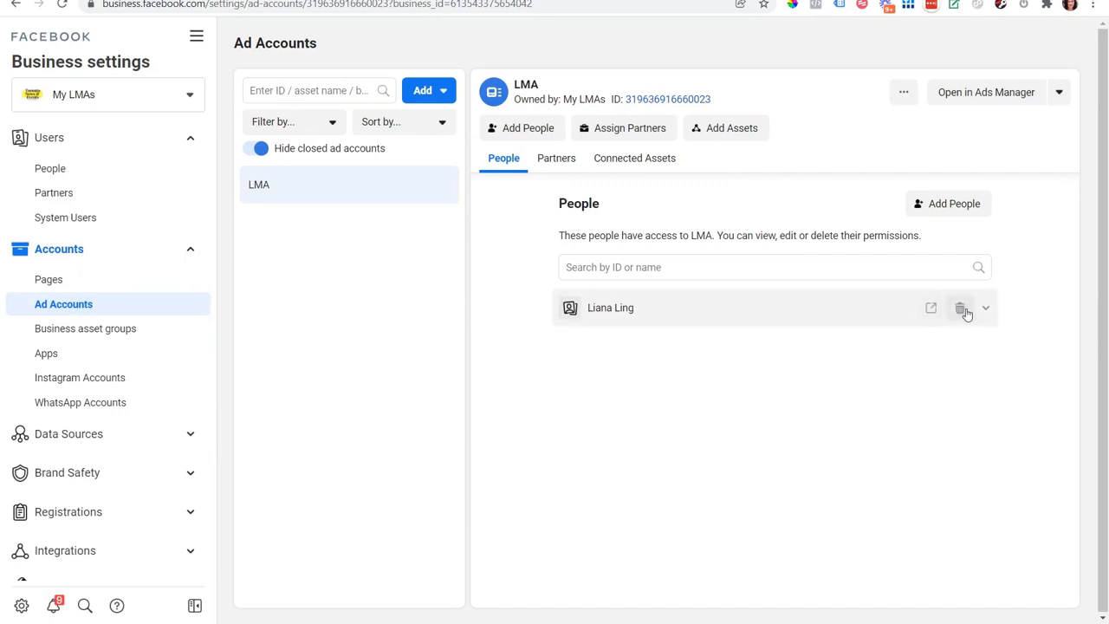
{"action": "left_click", "coordinate": [960, 308]}
{"action": "left_click", "coordinate": [901, 306]}
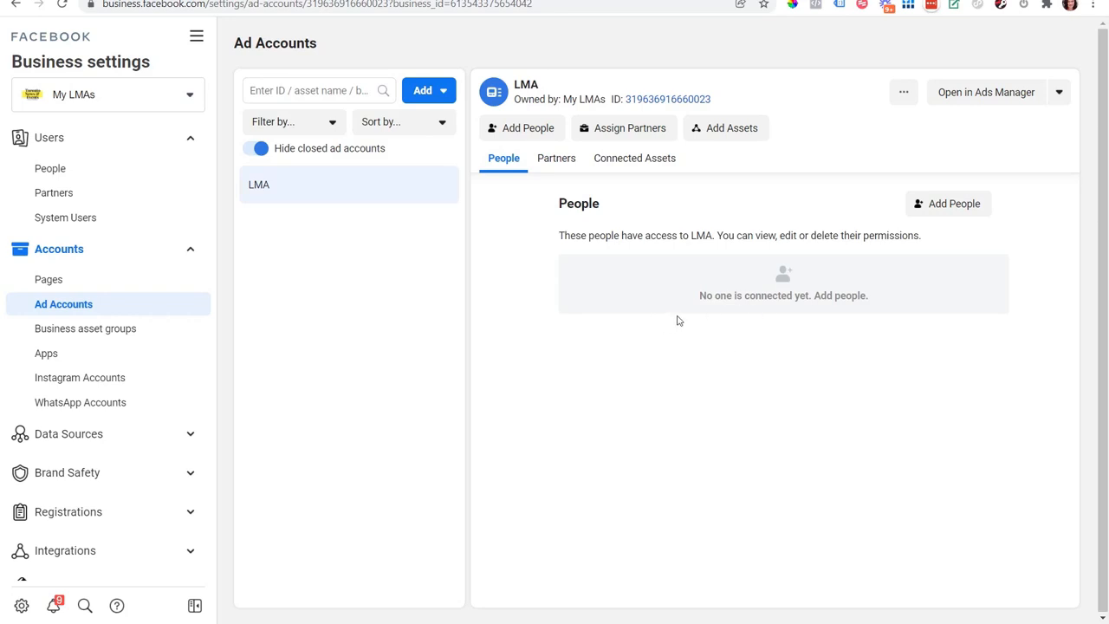
- Add the person back to the LMA ad account with the Manage Ad Account full-control permission
{"action": "left_click", "coordinate": [943, 212]}
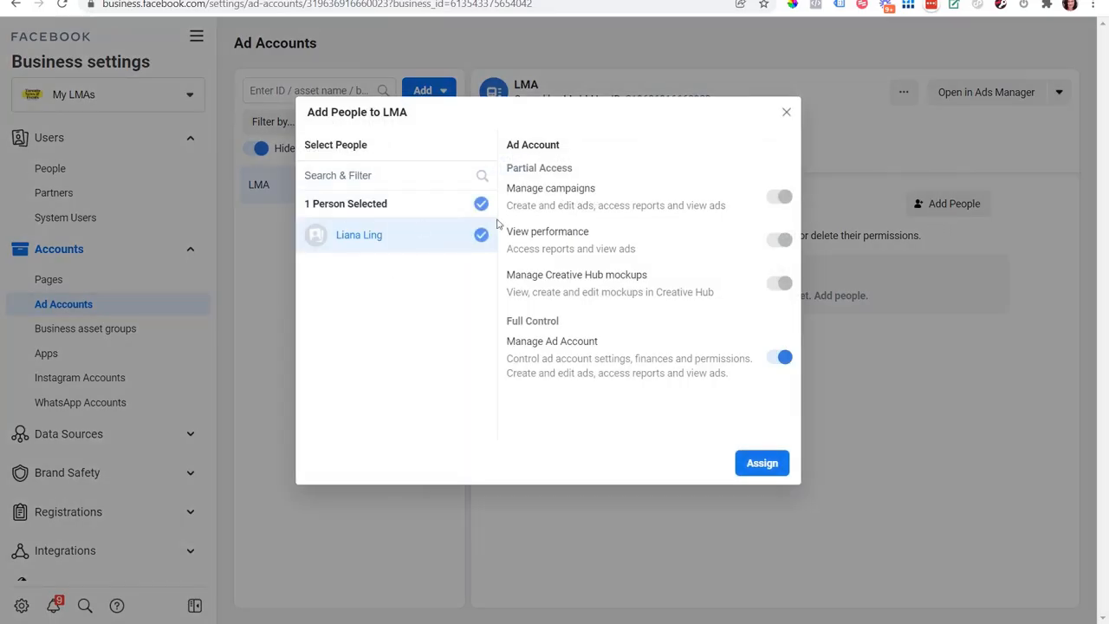
{"action": "left_click", "coordinate": [785, 360]}
{"action": "left_click", "coordinate": [783, 362]}
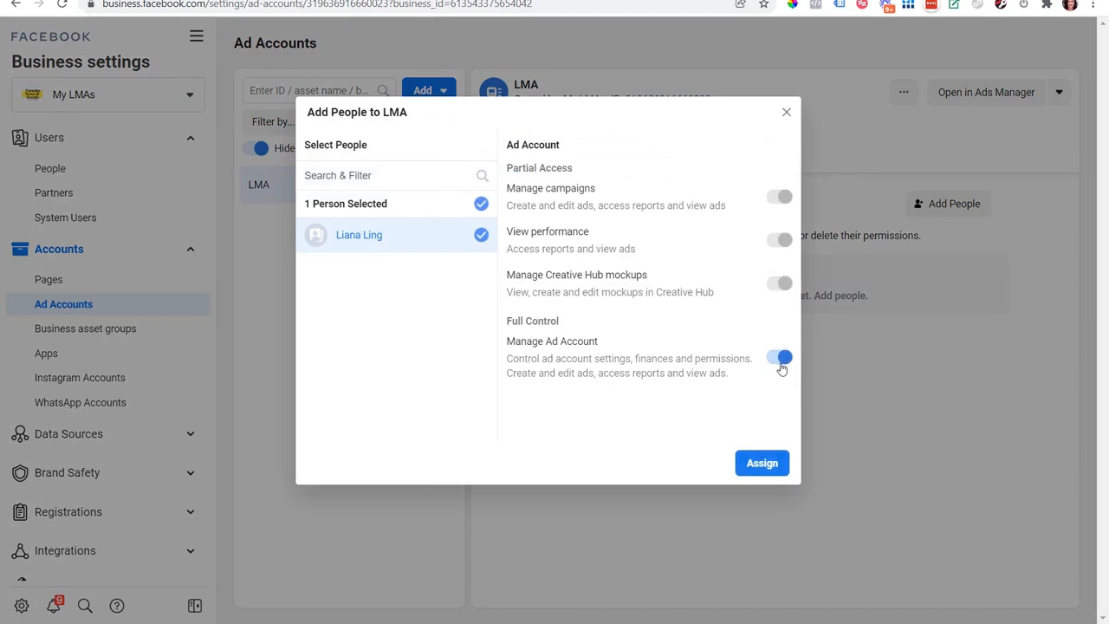
{"action": "left_click", "coordinate": [763, 464]}
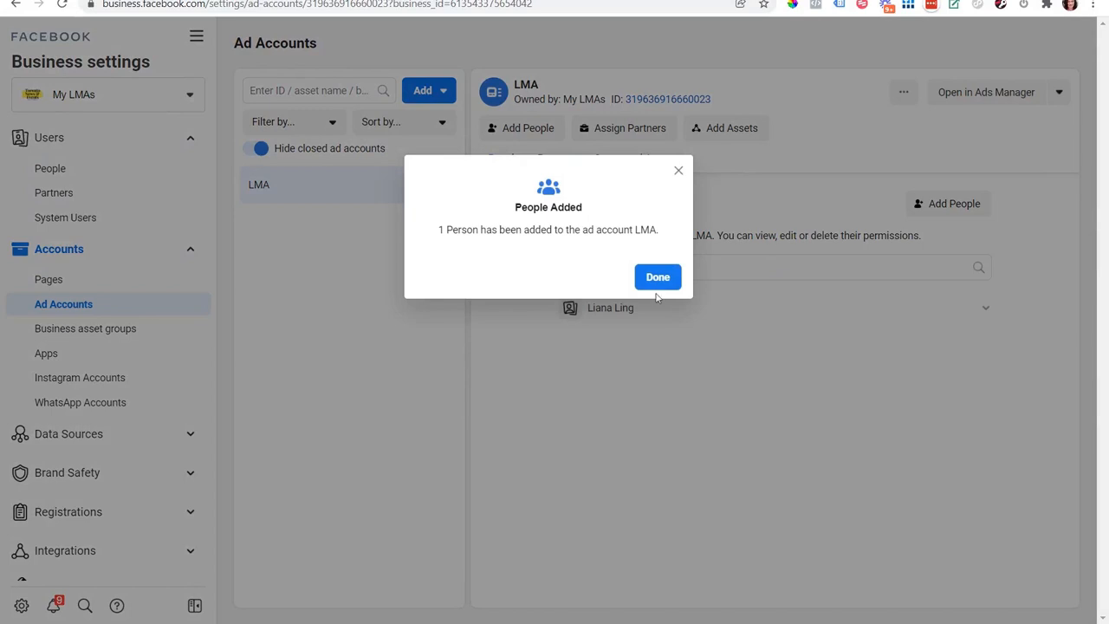
{"action": "left_click", "coordinate": [663, 280]}
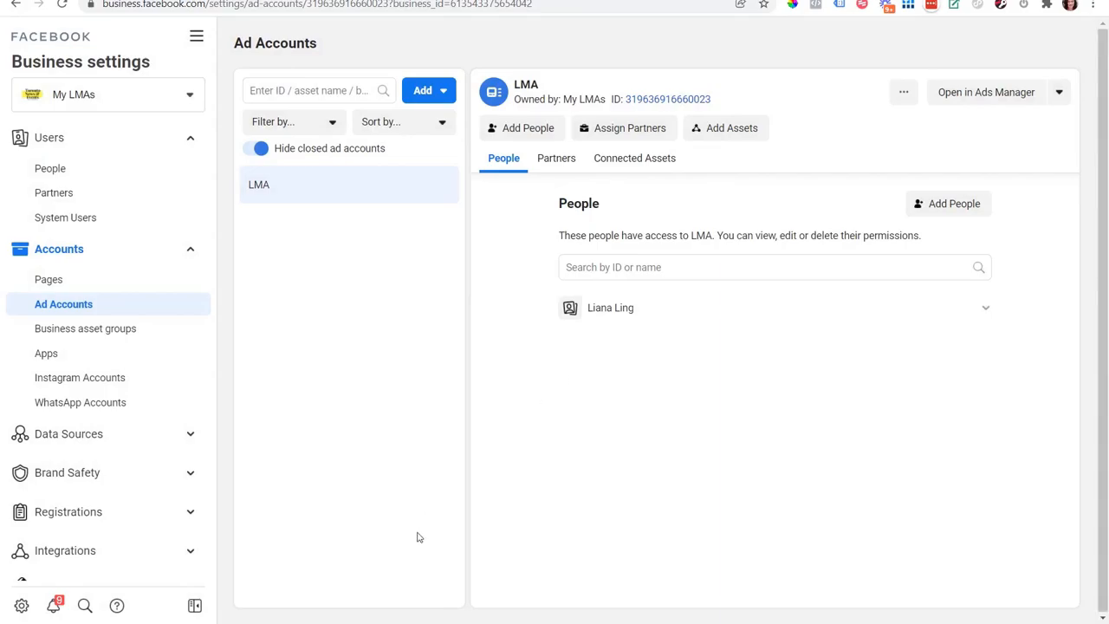
- Open the access settings of the Toronto Family Friendly News and Events page
{"action": "left_click", "coordinate": [124, 286]}
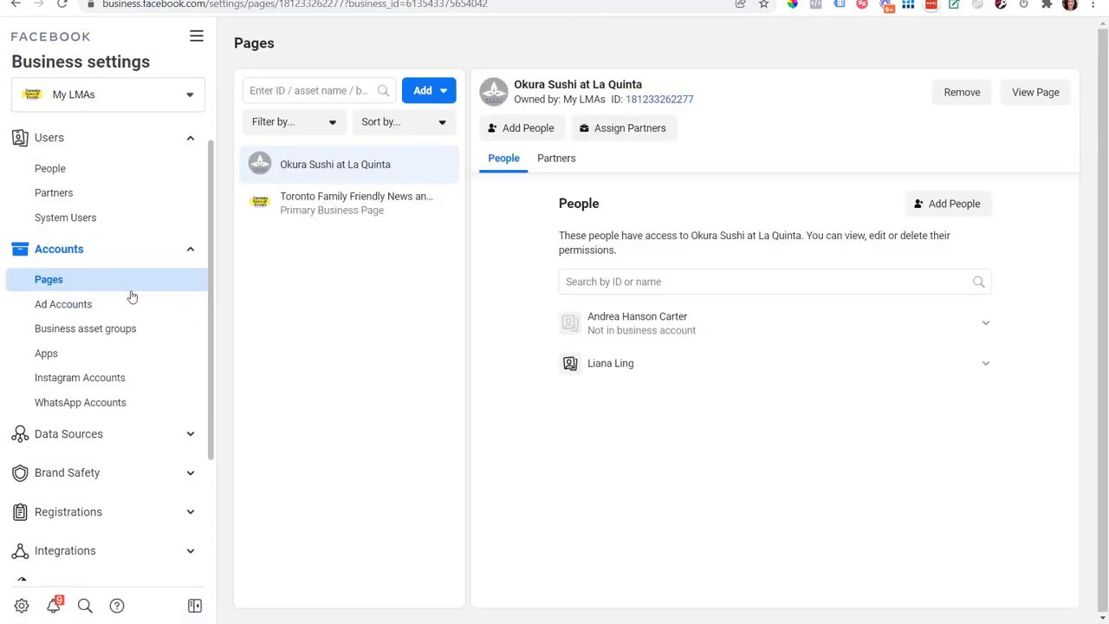
{"action": "left_click", "coordinate": [355, 205]}
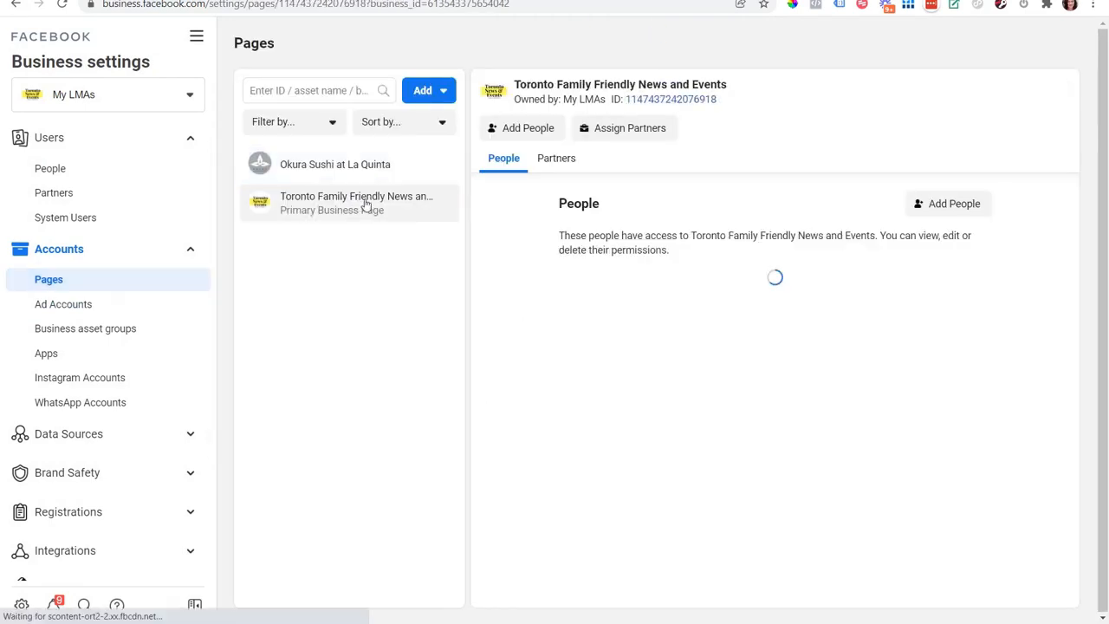
{"action": "left_click", "coordinate": [442, 99]}
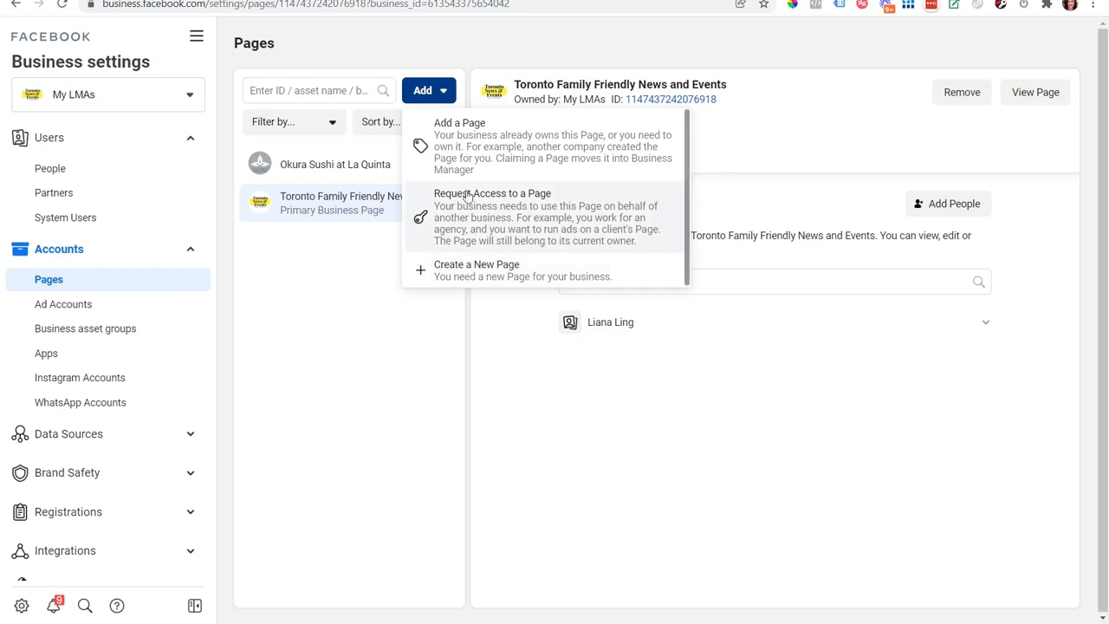
{"action": "left_click", "coordinate": [523, 156]}
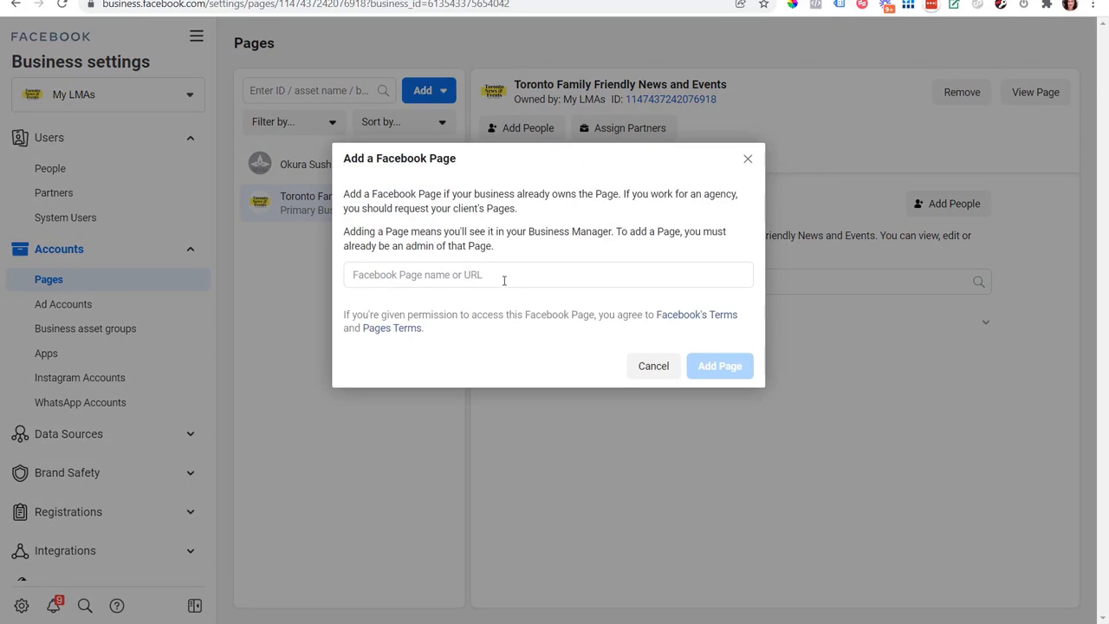
{"action": "left_click", "coordinate": [653, 368]}
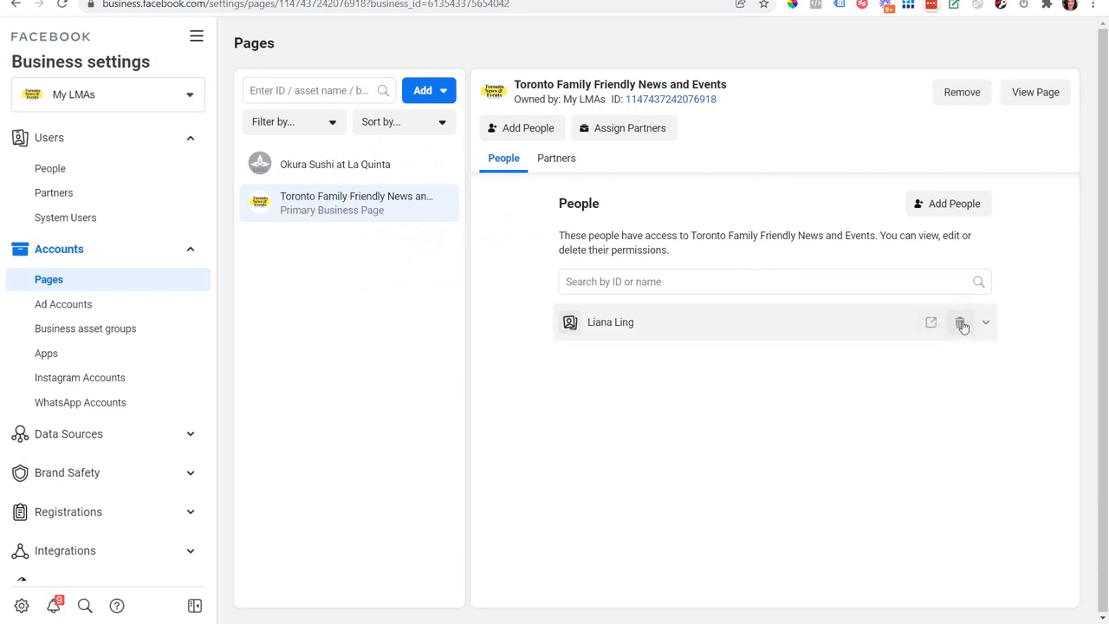
- Remove the listed person's access from the Toronto Family Friendly News and Events page
{"action": "left_click", "coordinate": [963, 324]}
{"action": "left_click", "coordinate": [908, 324]}
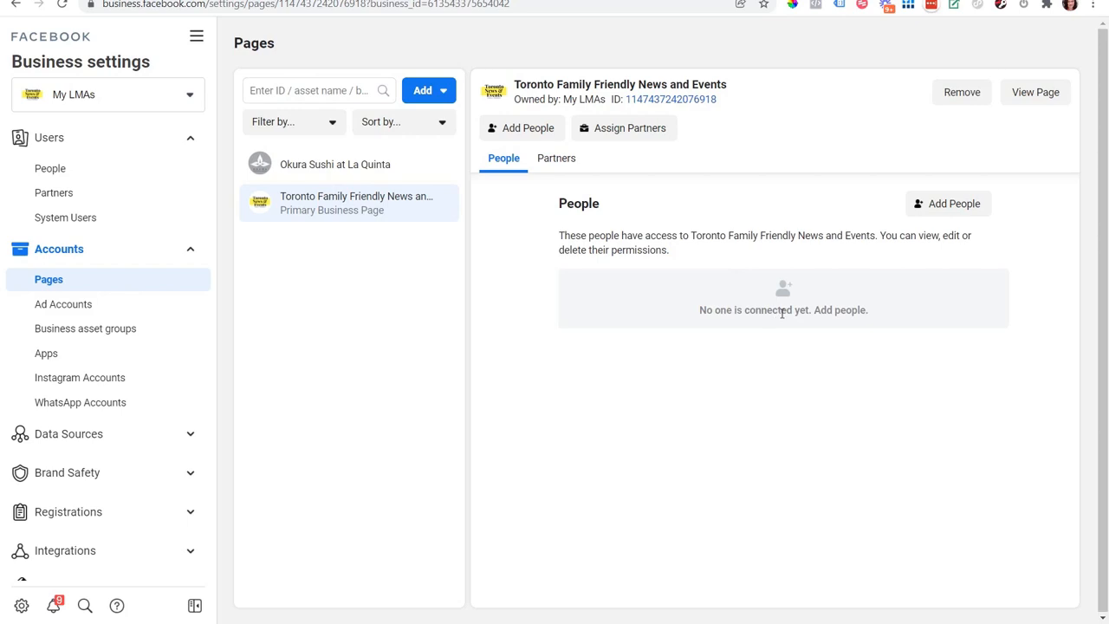
- Add the person to the Toronto Family Friendly News and Events page with Manage Page full control and View earnings insights
{"action": "left_click", "coordinate": [975, 206]}
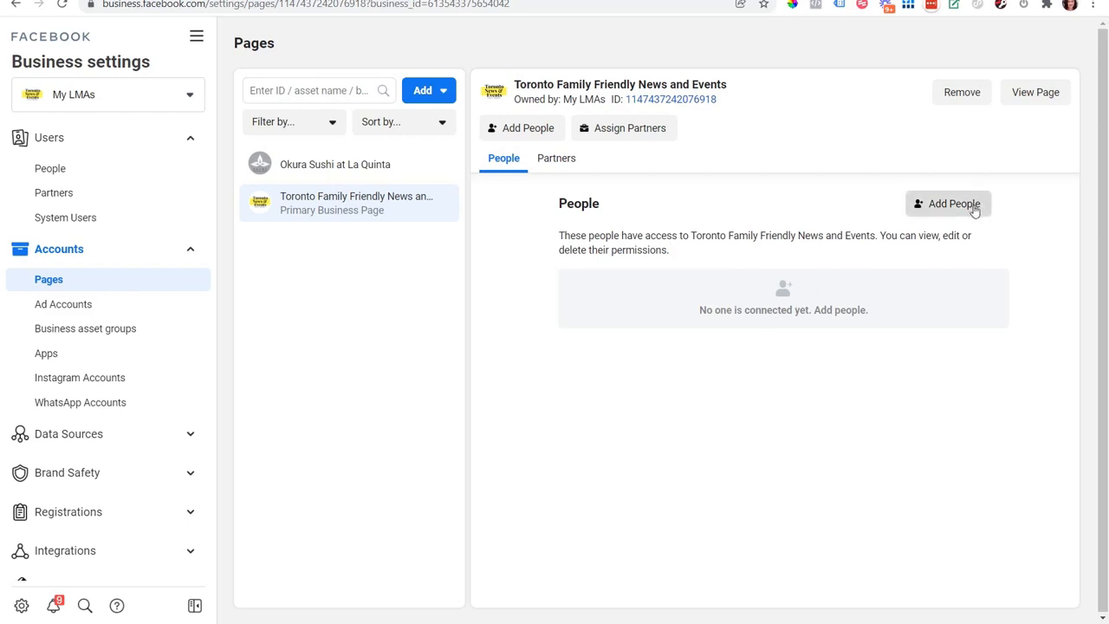
{"action": "left_click", "coordinate": [482, 235]}
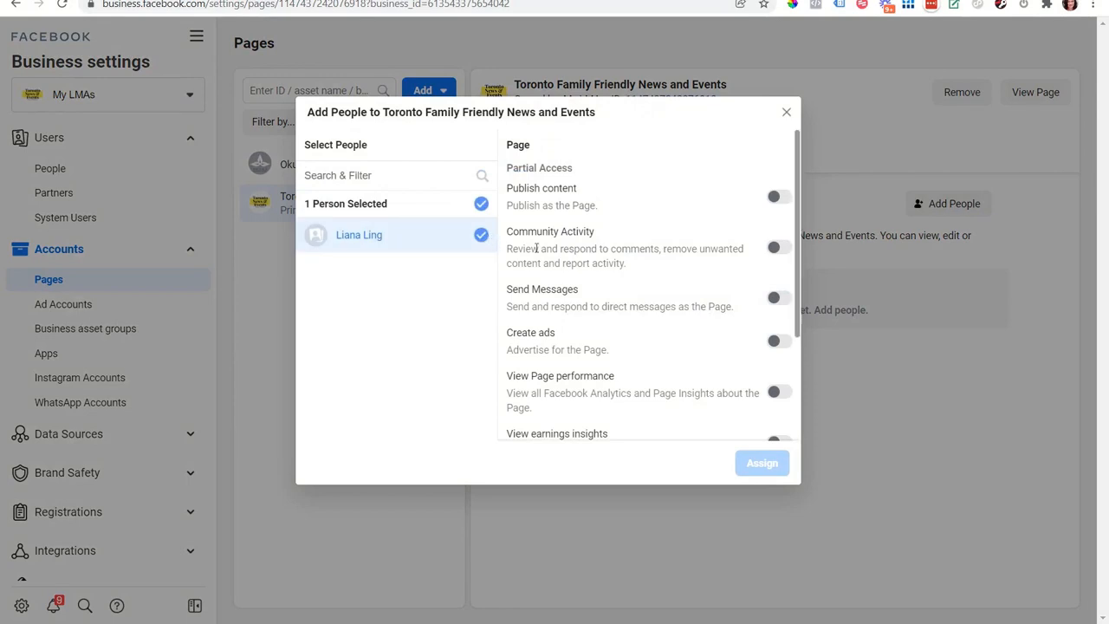
{"action": "scroll", "coordinate": [797, 294], "scroll_direction": "down", "scroll_amount": 3}
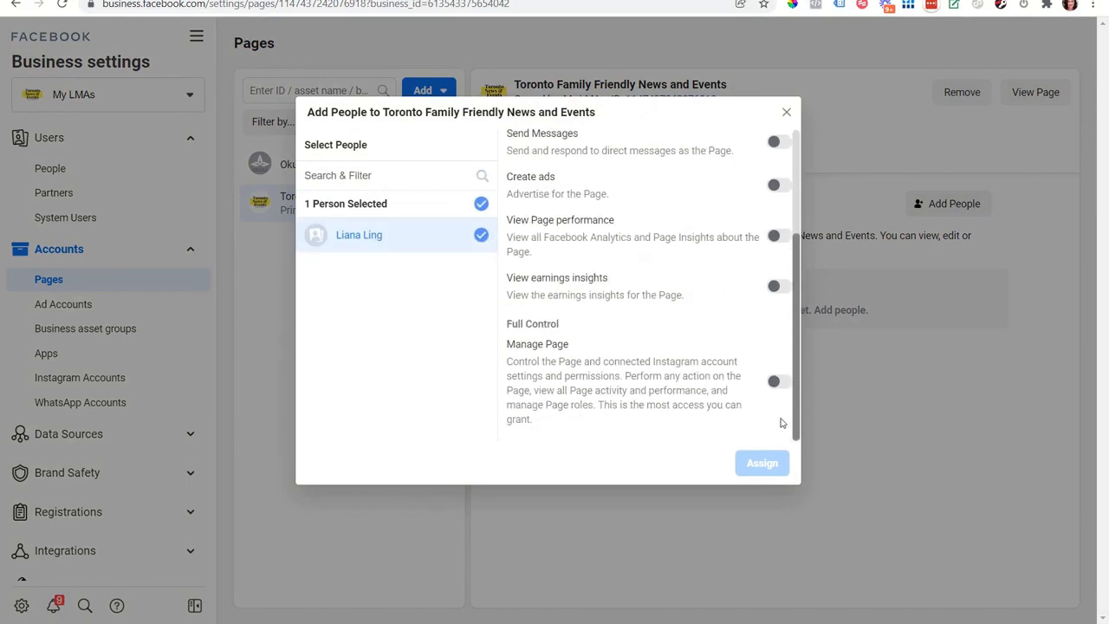
{"action": "left_click", "coordinate": [775, 386]}
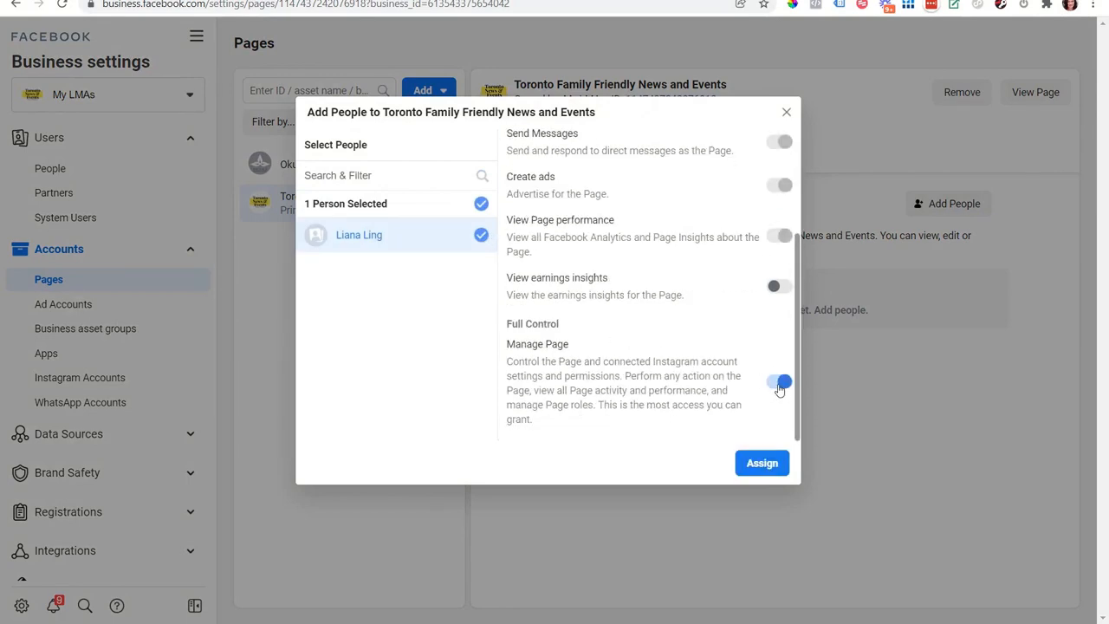
{"action": "left_click", "coordinate": [780, 288]}
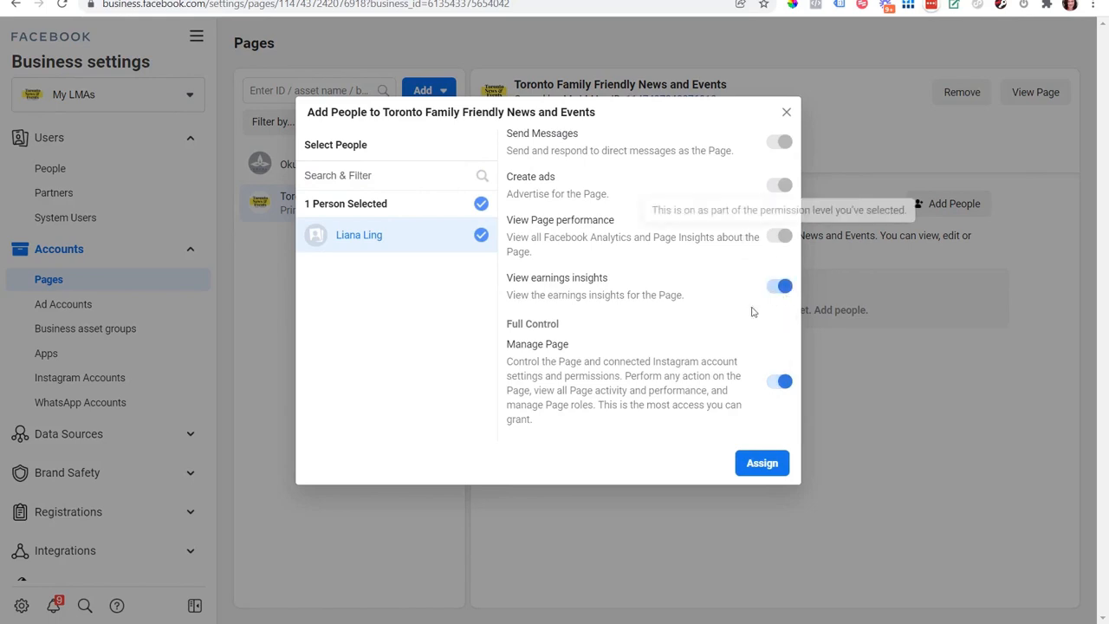
{"action": "left_click", "coordinate": [768, 468]}
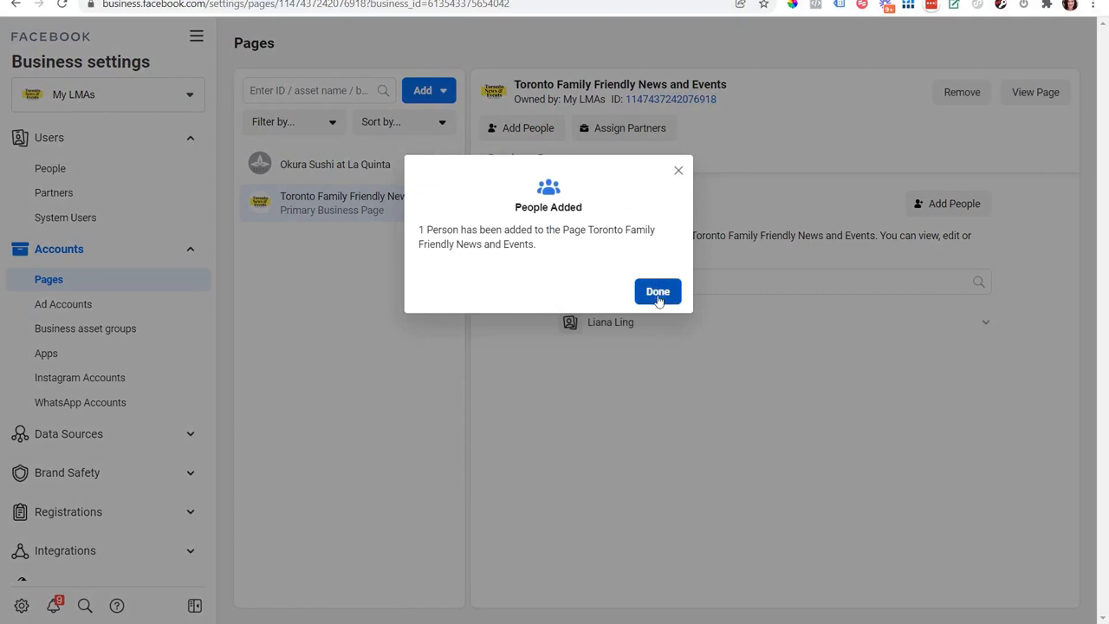
{"action": "left_click", "coordinate": [660, 295]}
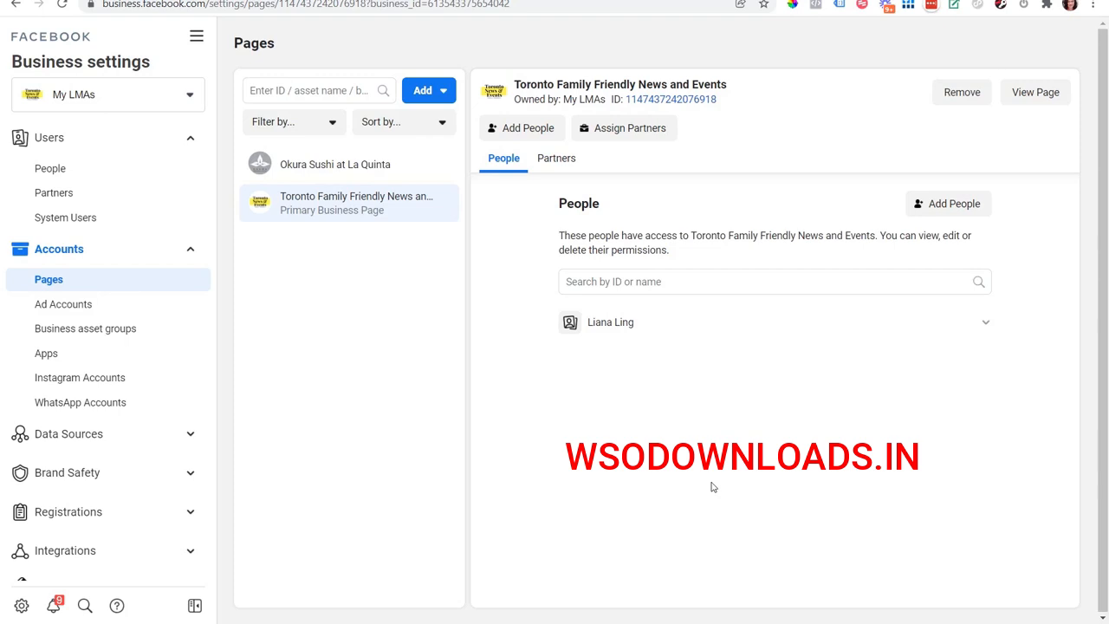
- Create a Facebook pixel named LMA Pixel without a website URL, and close the pixel setup prompt
{"action": "left_click", "coordinate": [109, 314]}
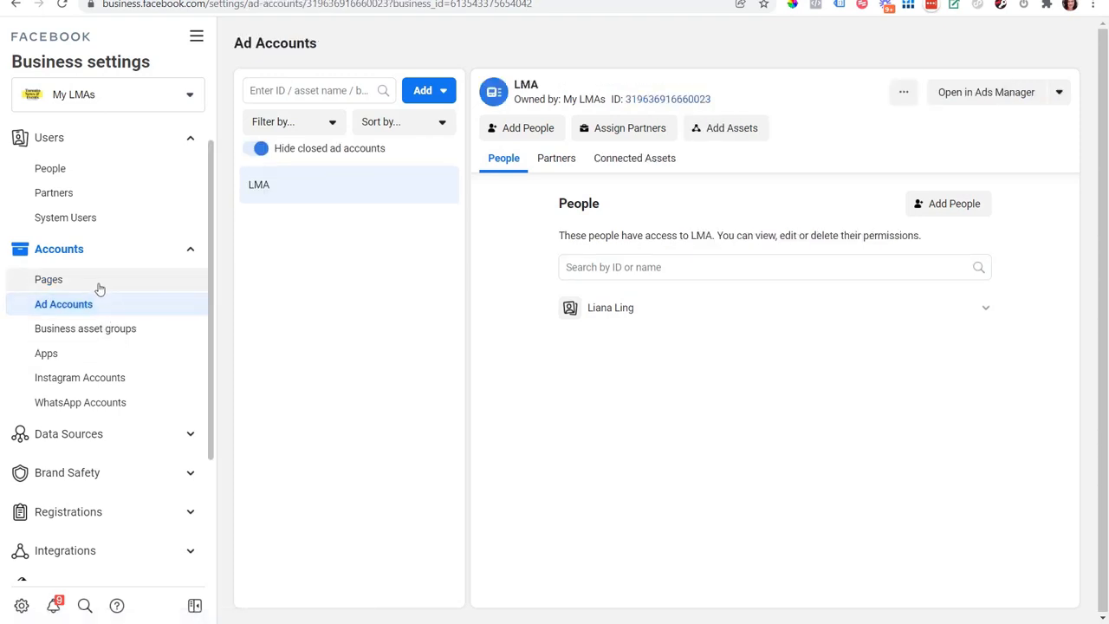
{"action": "left_click", "coordinate": [69, 433]}
{"action": "left_click", "coordinate": [48, 488]}
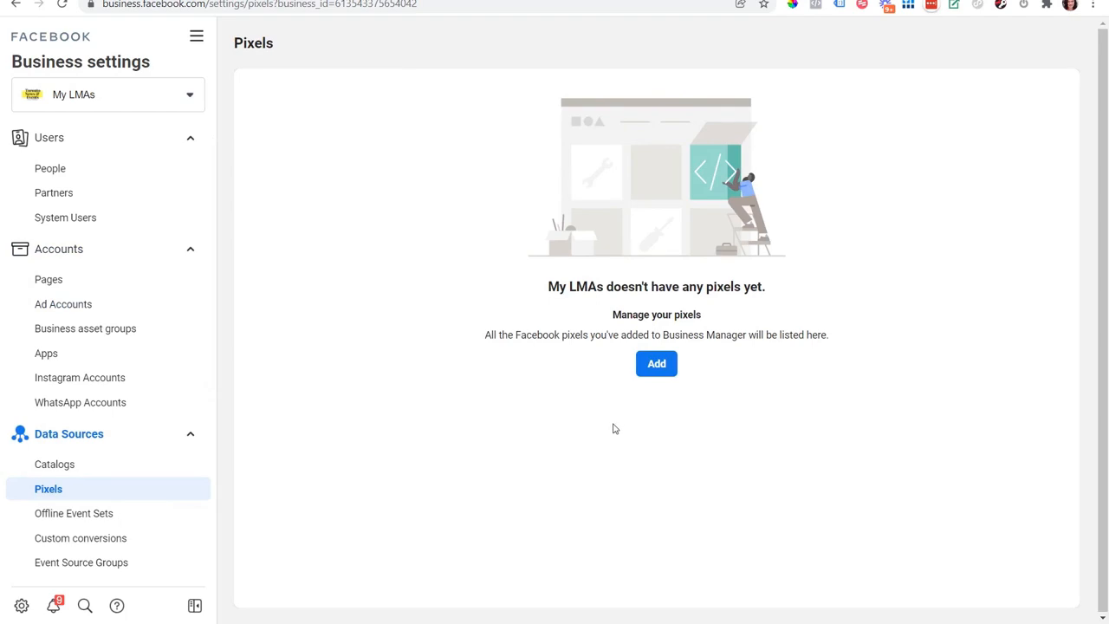
{"action": "left_click", "coordinate": [657, 367]}
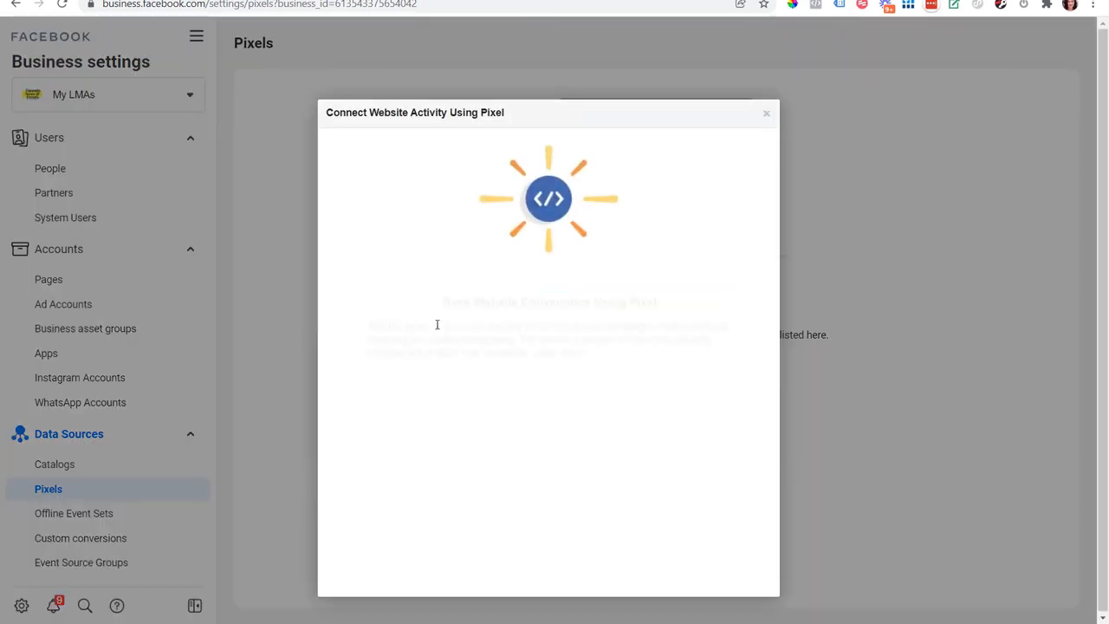
{"action": "left_click_drag", "start_coordinate": [449, 384], "coordinate": [375, 384]}
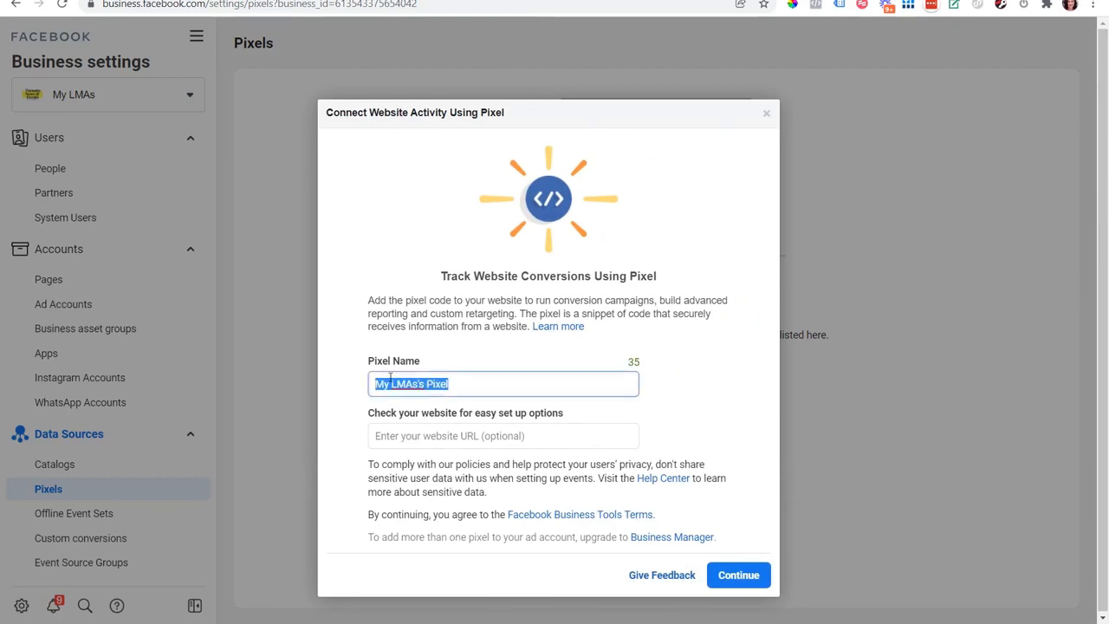
{"action": "type", "text": "LMA P"}
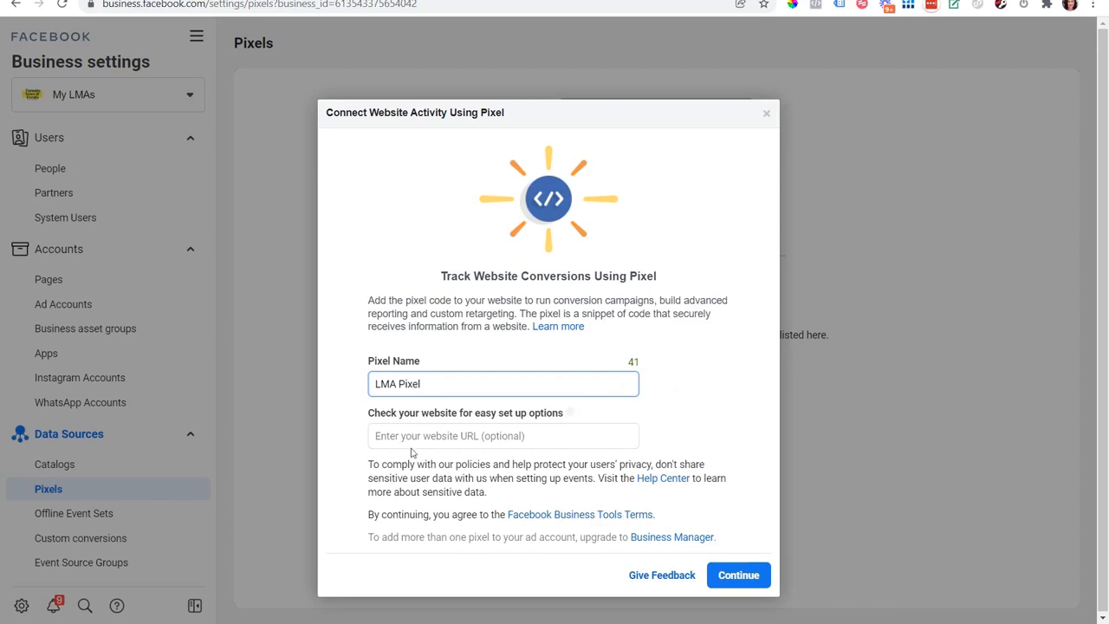
{"action": "left_click", "coordinate": [356, 463]}
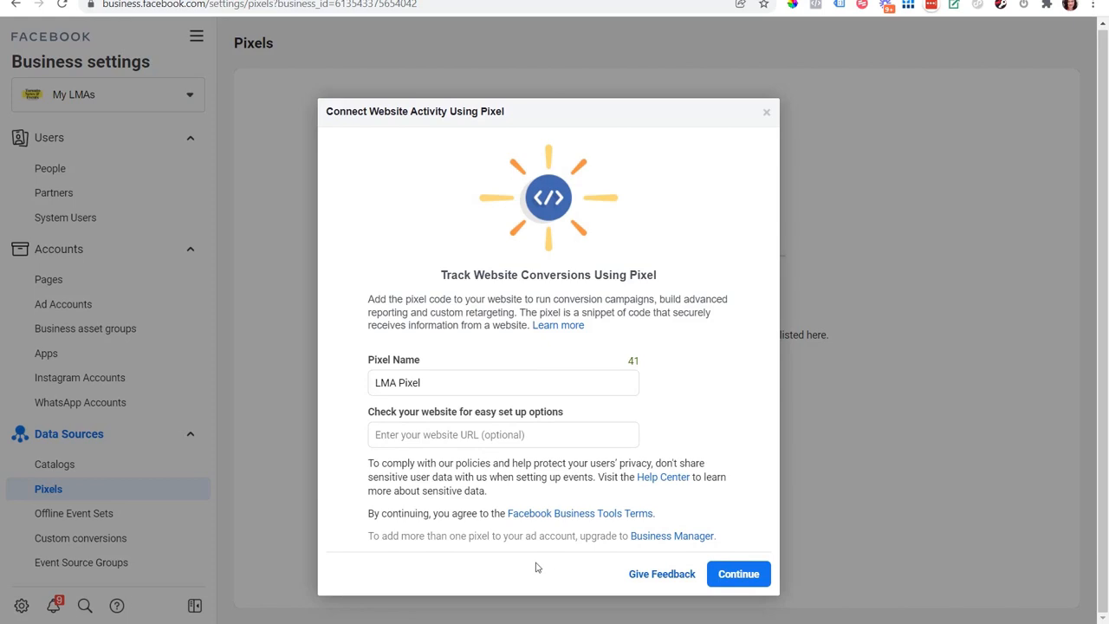
{"action": "left_click", "coordinate": [747, 578]}
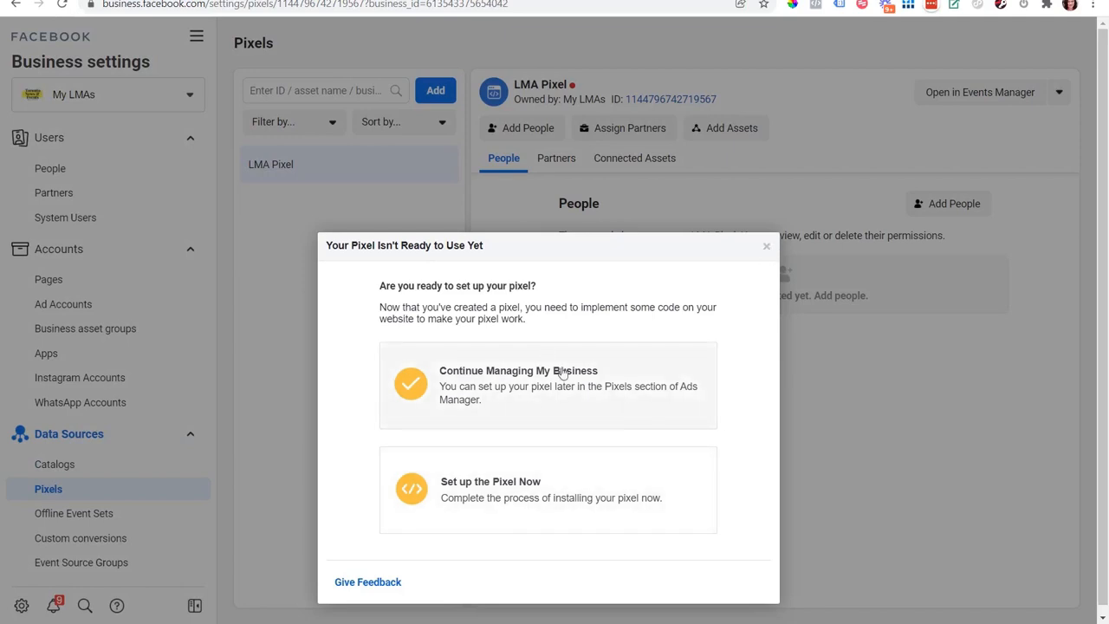
{"action": "left_click", "coordinate": [767, 248]}
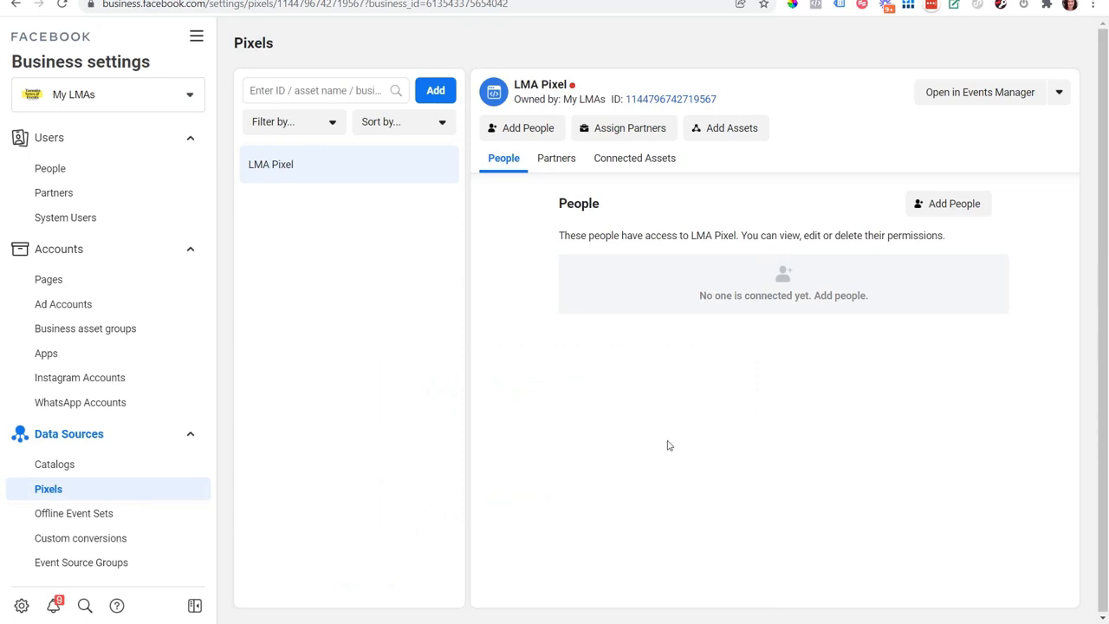
- Add the person to LMA Pixel with the Manage Pixel full-control permission
{"action": "left_click", "coordinate": [941, 209]}
{"action": "left_click", "coordinate": [481, 236]}
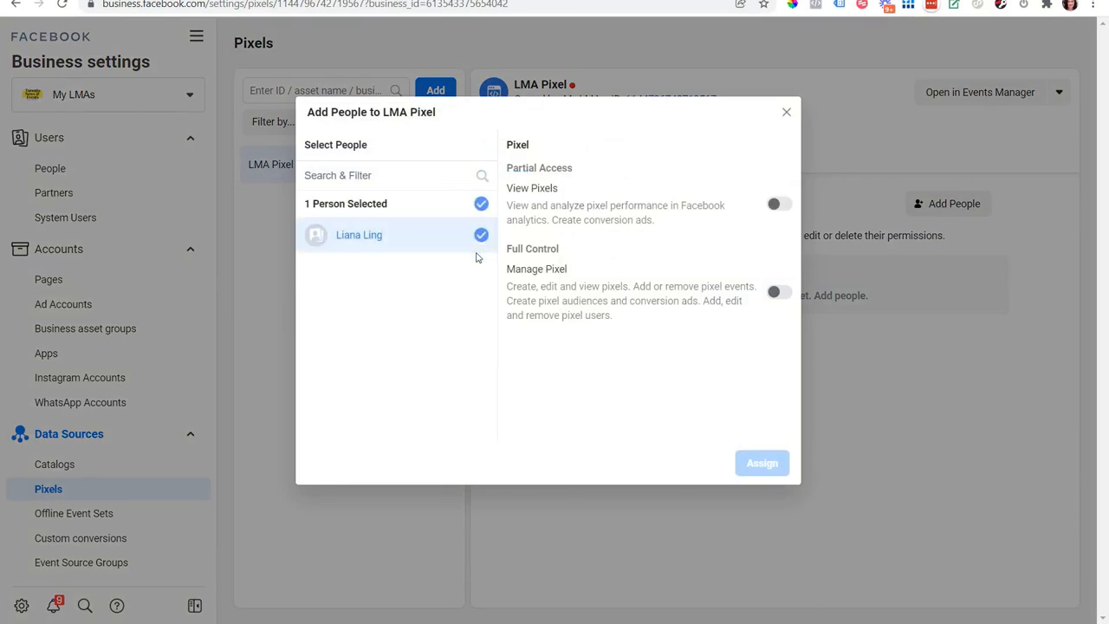
{"action": "left_click", "coordinate": [782, 293]}
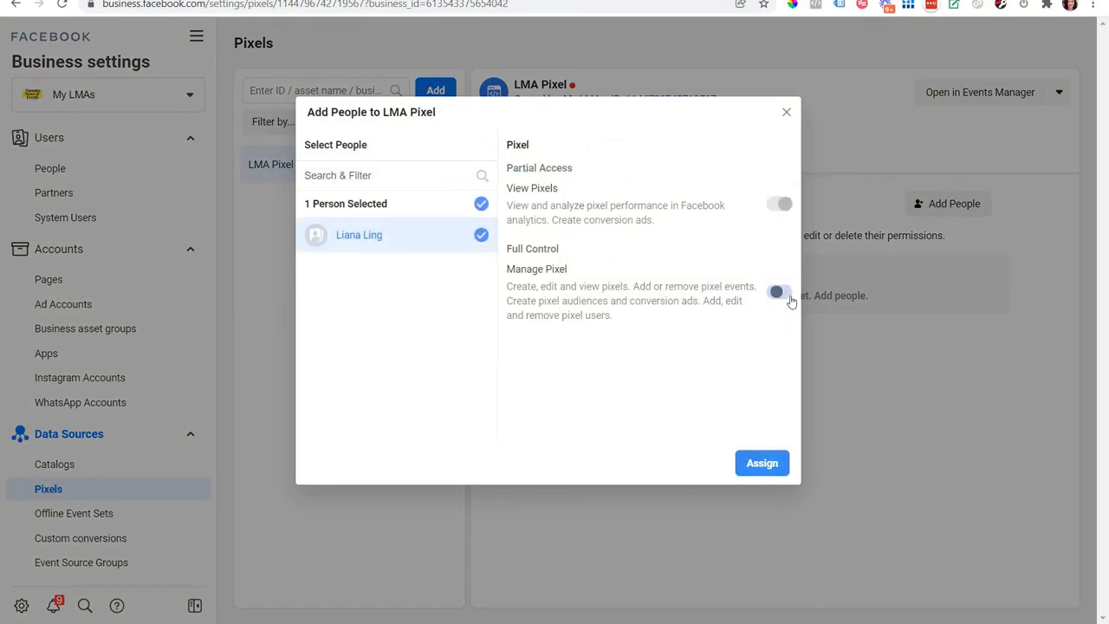
{"action": "left_click", "coordinate": [765, 465]}
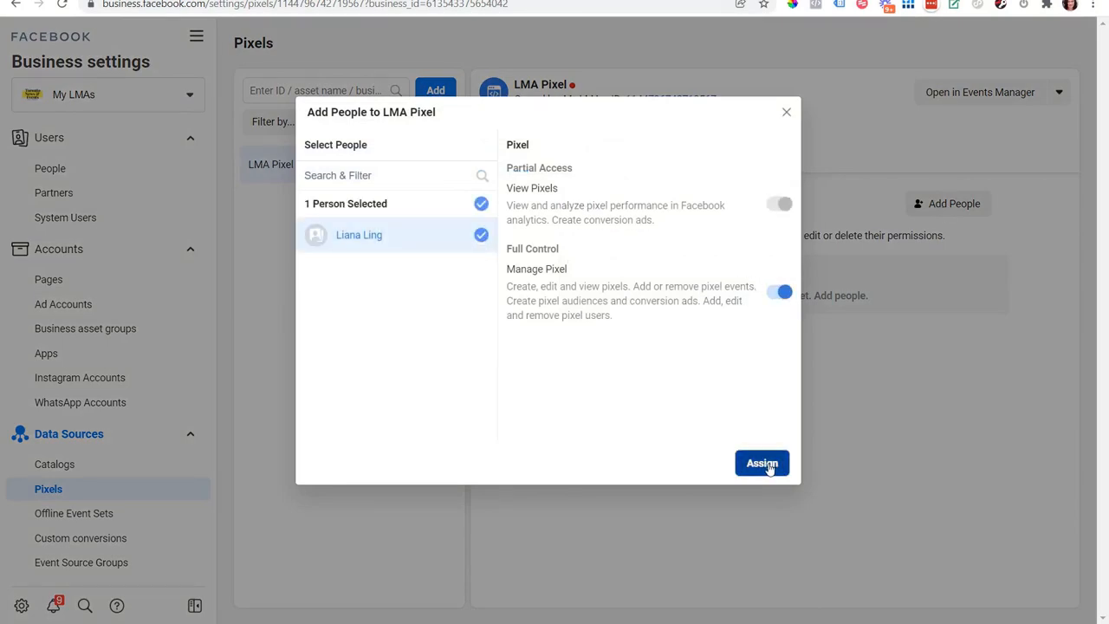
{"action": "left_click", "coordinate": [658, 275]}
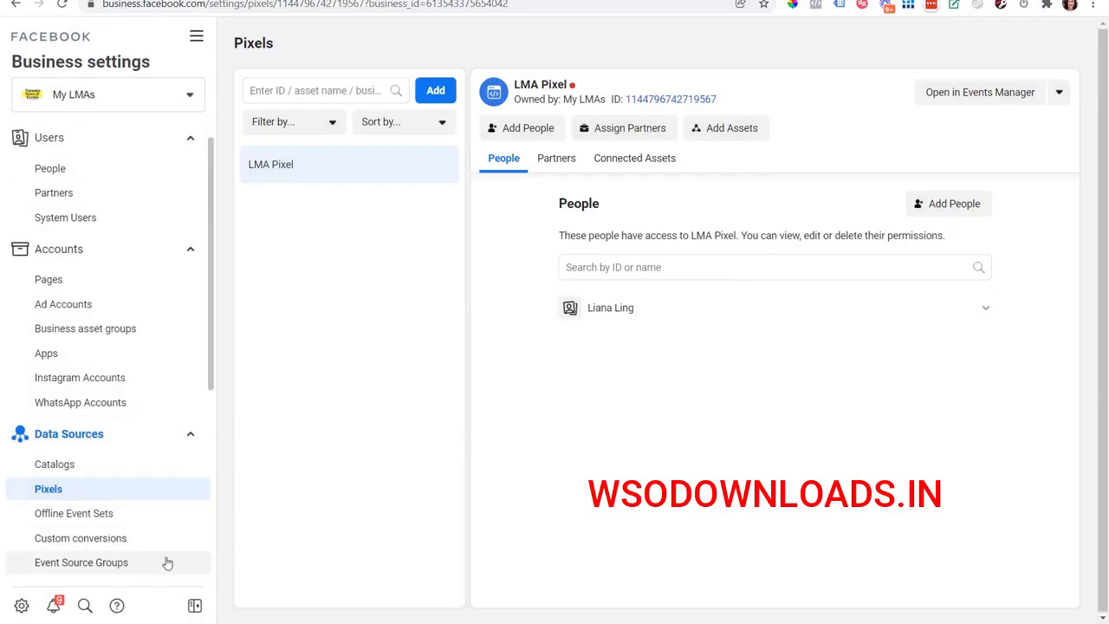
- Review the Instagram Accounts settings and look through the remaining business settings sections
{"action": "left_click_drag", "start_coordinate": [211, 245], "coordinate": [213, 292]}
{"action": "left_click", "coordinate": [104, 302]}
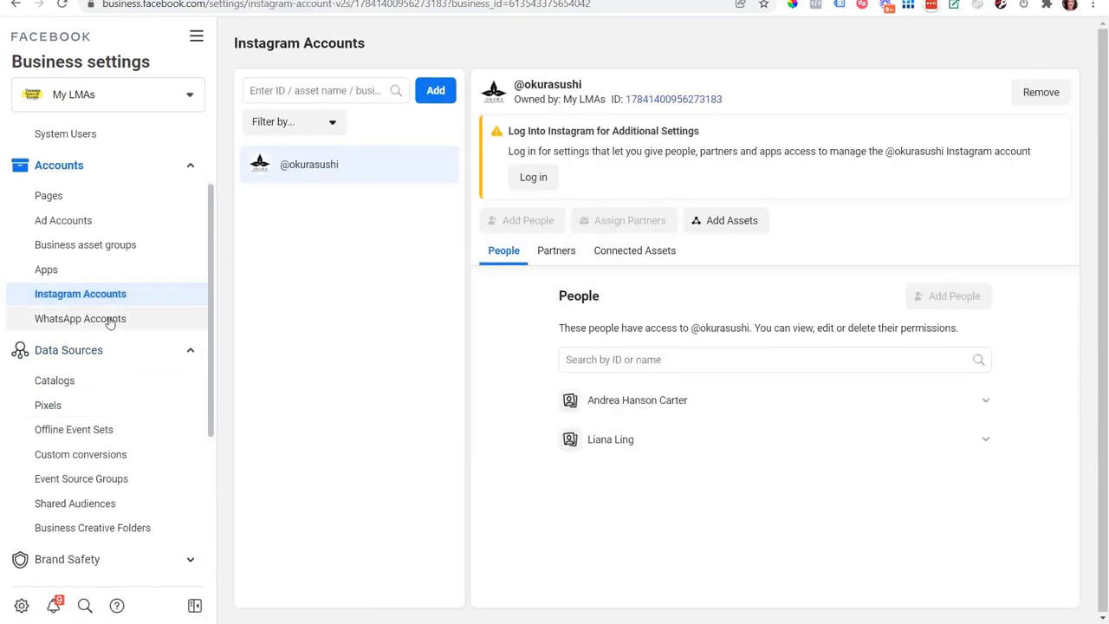
{"action": "left_click", "coordinate": [80, 276]}
{"action": "left_click", "coordinate": [111, 297]}
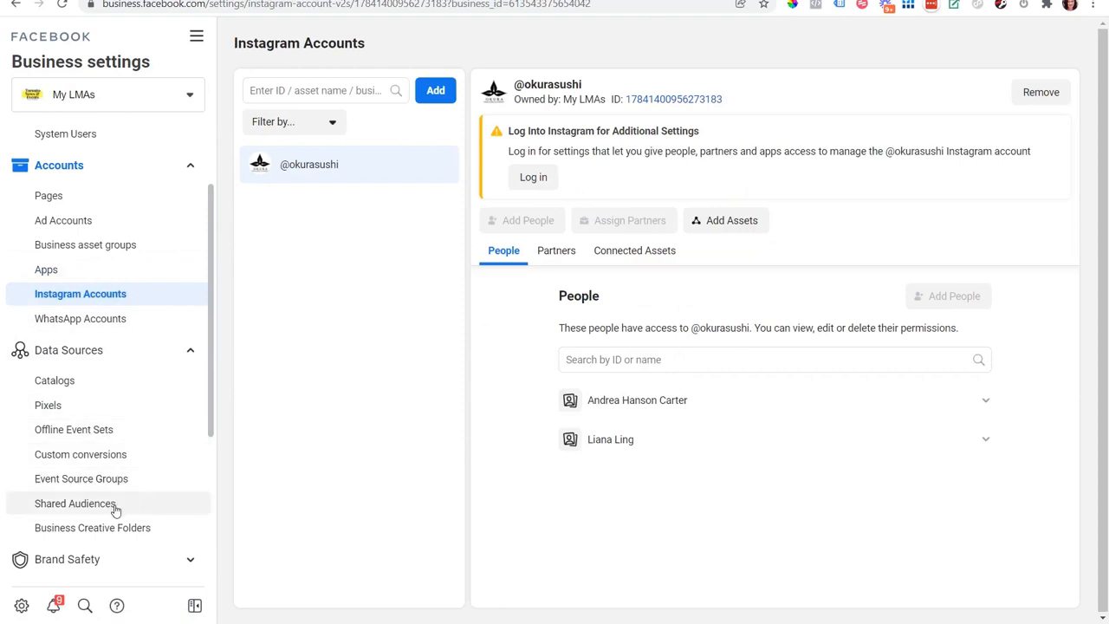
{"action": "left_click_drag", "start_coordinate": [210, 402], "coordinate": [212, 563]}
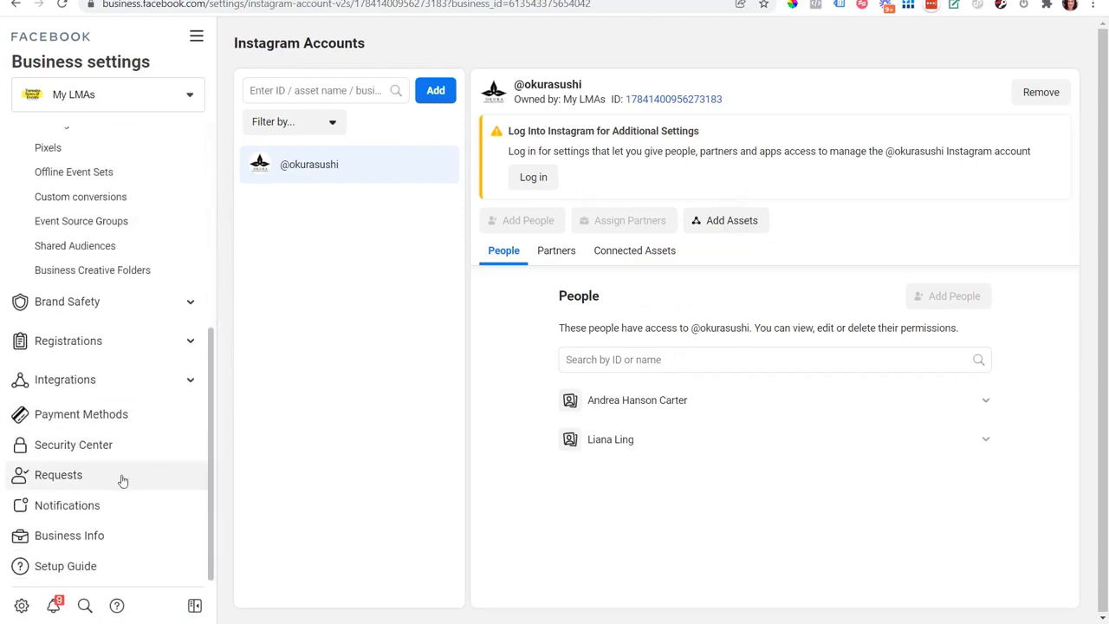
{"action": "left_click_drag", "start_coordinate": [210, 478], "coordinate": [213, 260]}
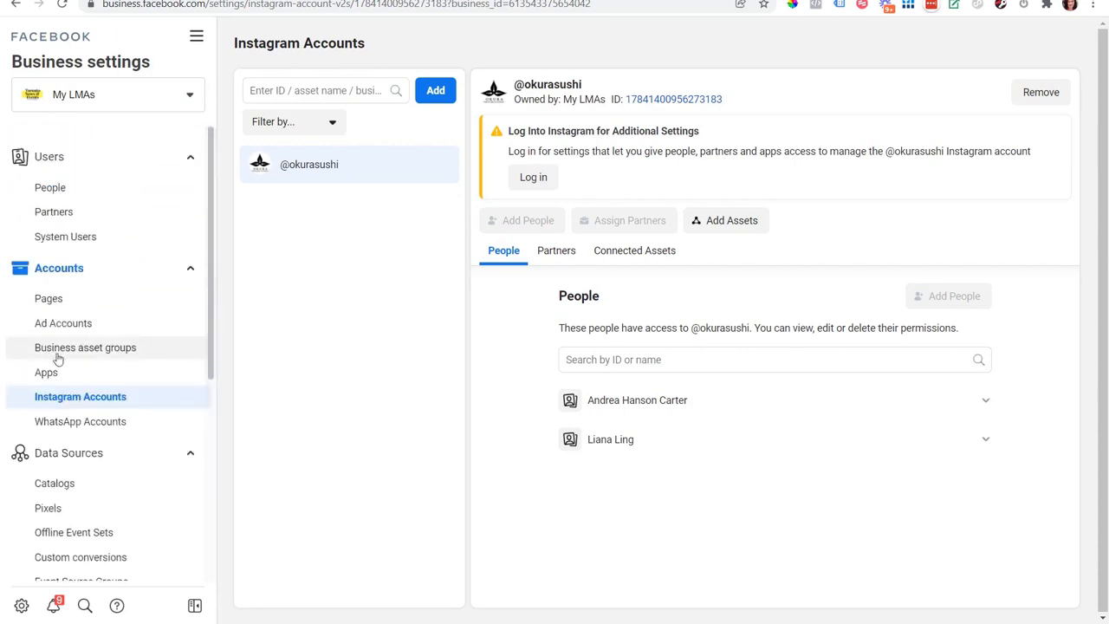
{"action": "left_click", "coordinate": [96, 324]}
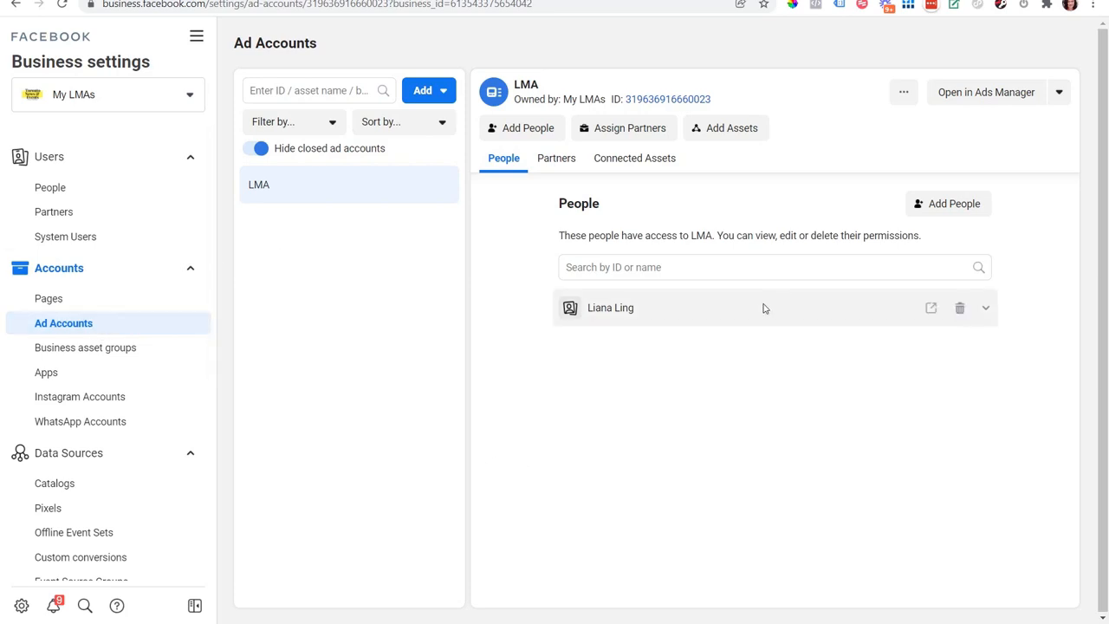
{"action": "left_click", "coordinate": [726, 128]}
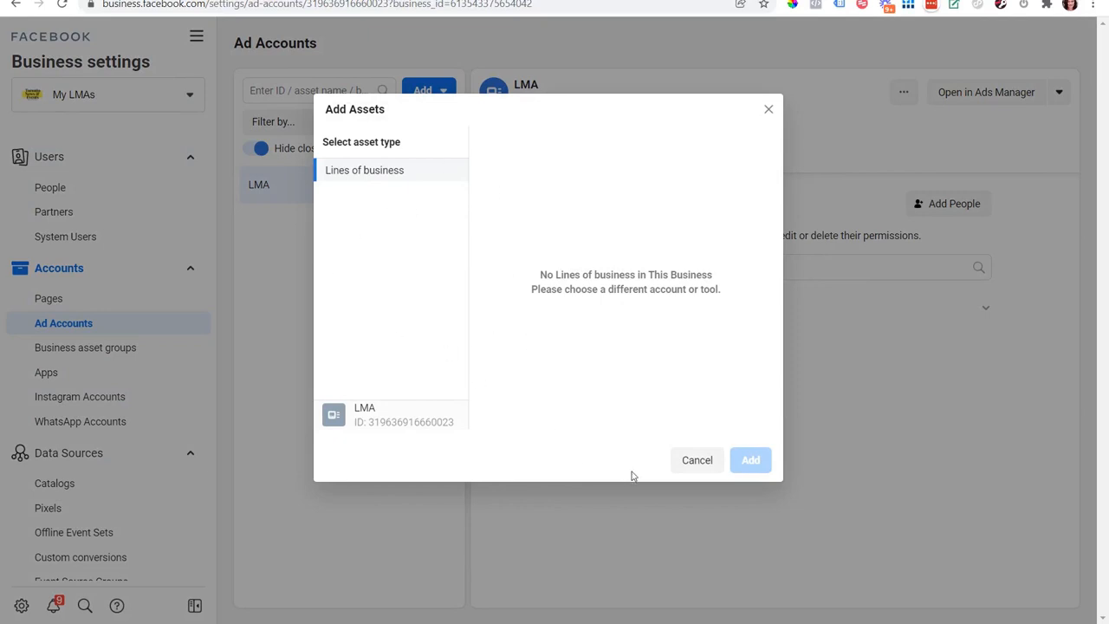
{"action": "left_click", "coordinate": [693, 460]}
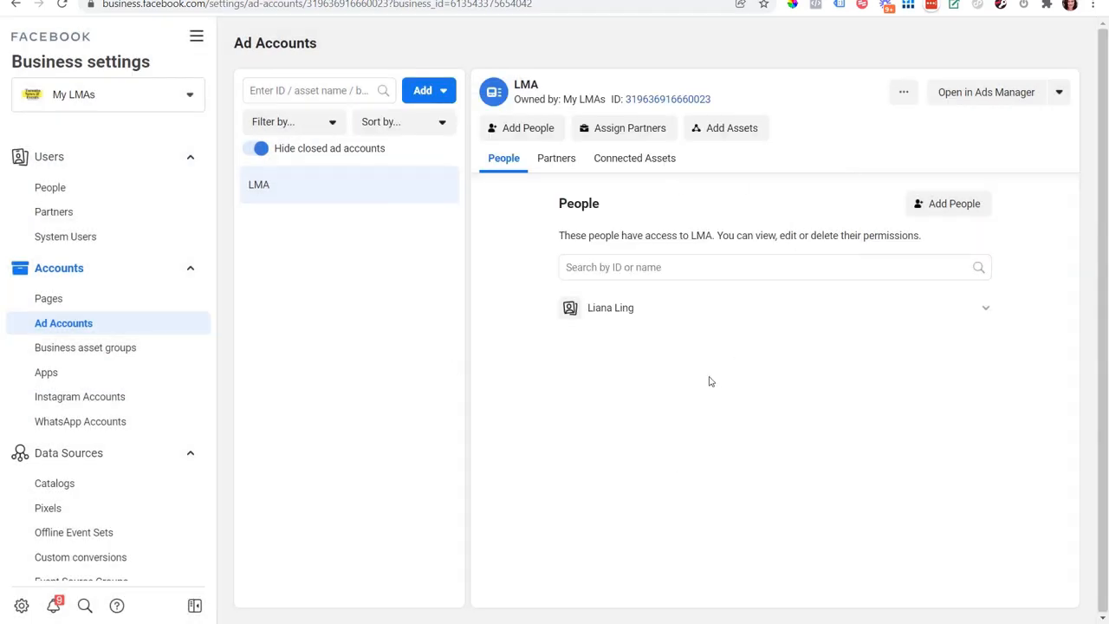
- Connect the LMA ad account to LMA Pixel as an asset and check the pixel's connected assets
{"action": "left_click", "coordinate": [93, 513]}
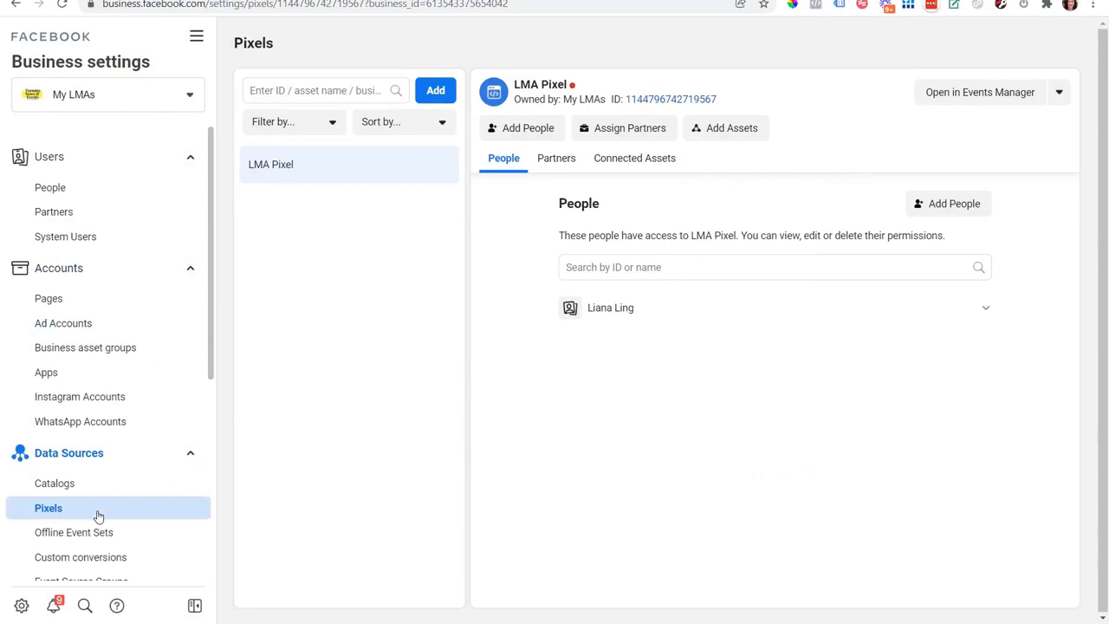
{"action": "left_click", "coordinate": [733, 129]}
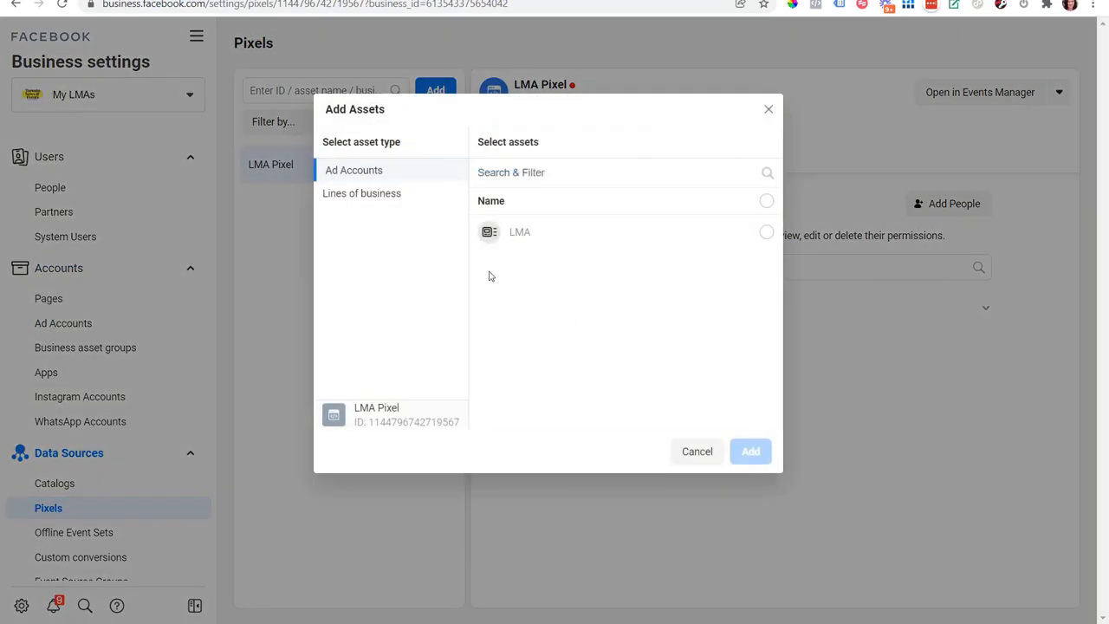
{"action": "left_click", "coordinate": [765, 234]}
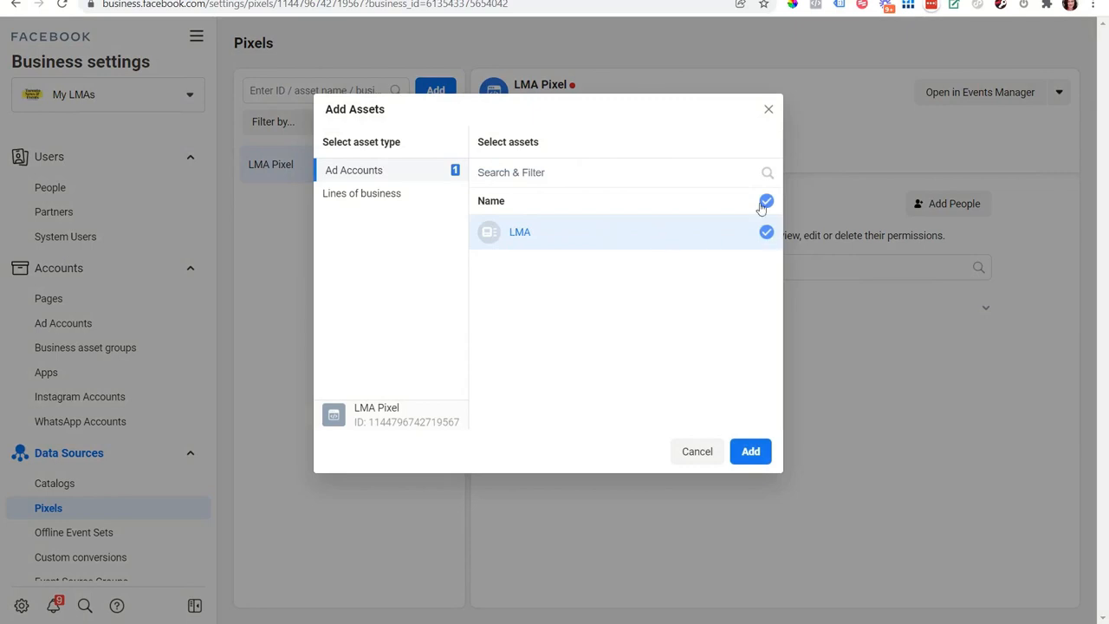
{"action": "left_click", "coordinate": [751, 454]}
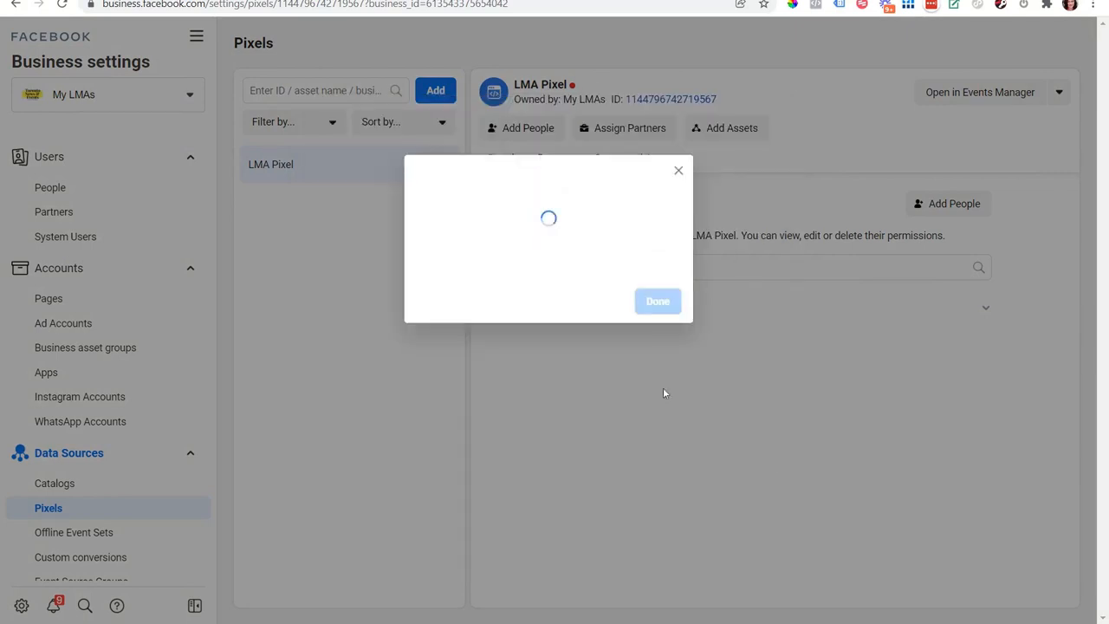
{"action": "left_click", "coordinate": [656, 277]}
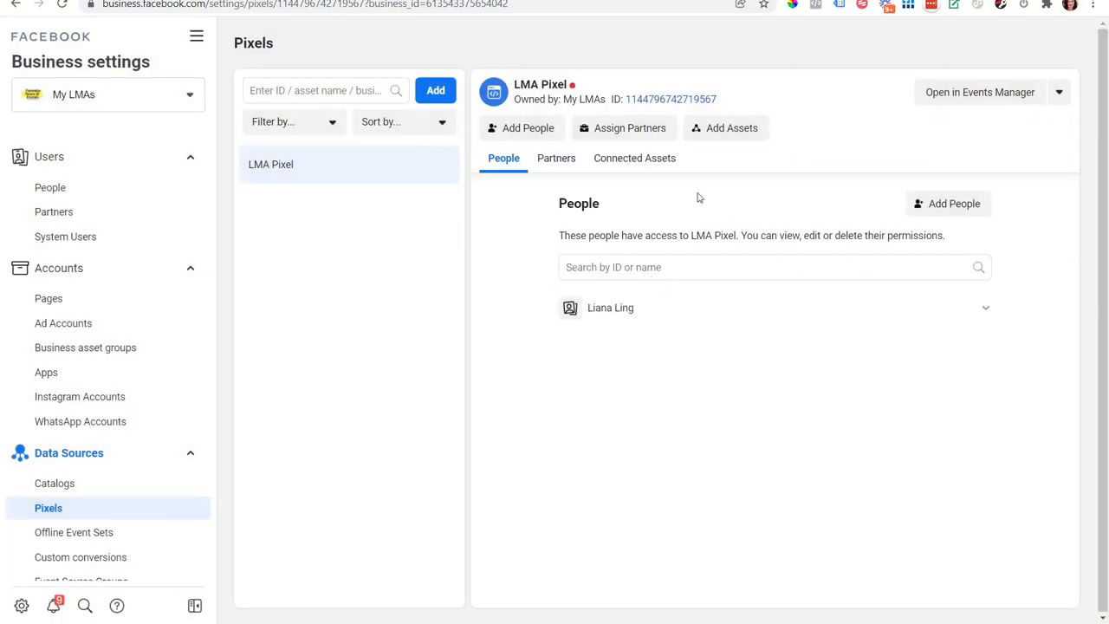
{"action": "left_click", "coordinate": [662, 165]}
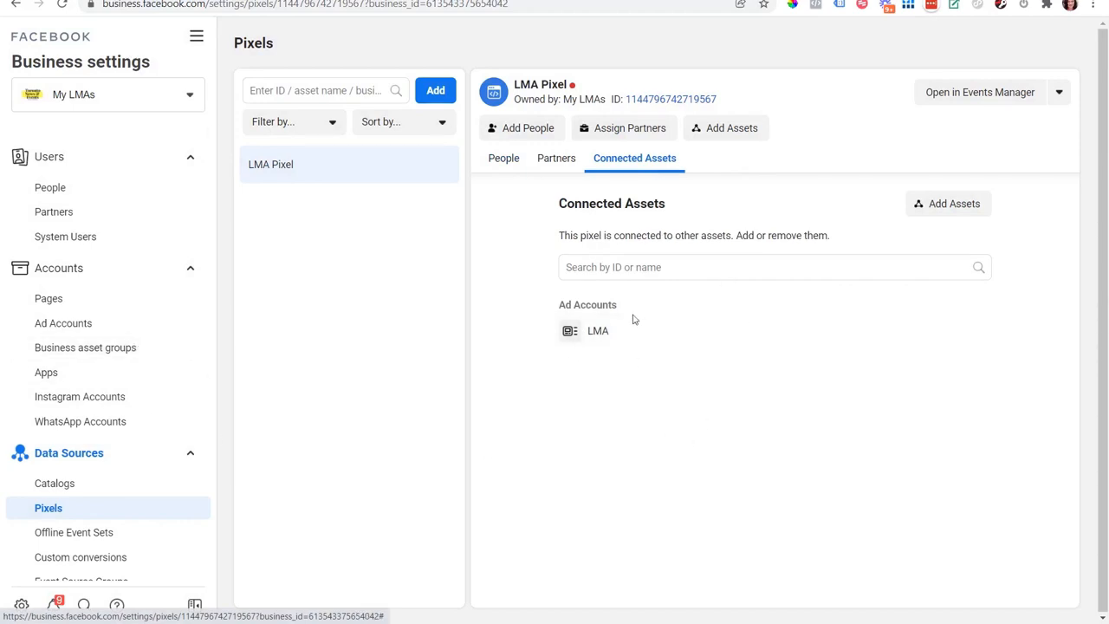
{"action": "mouse_move", "coordinate": [893, 348]}
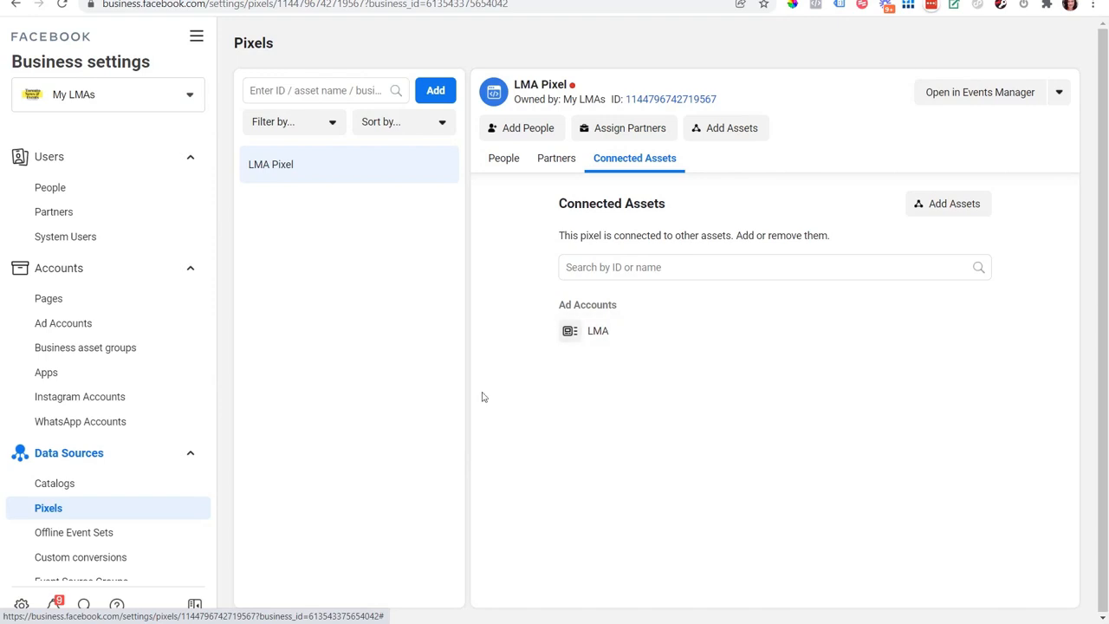
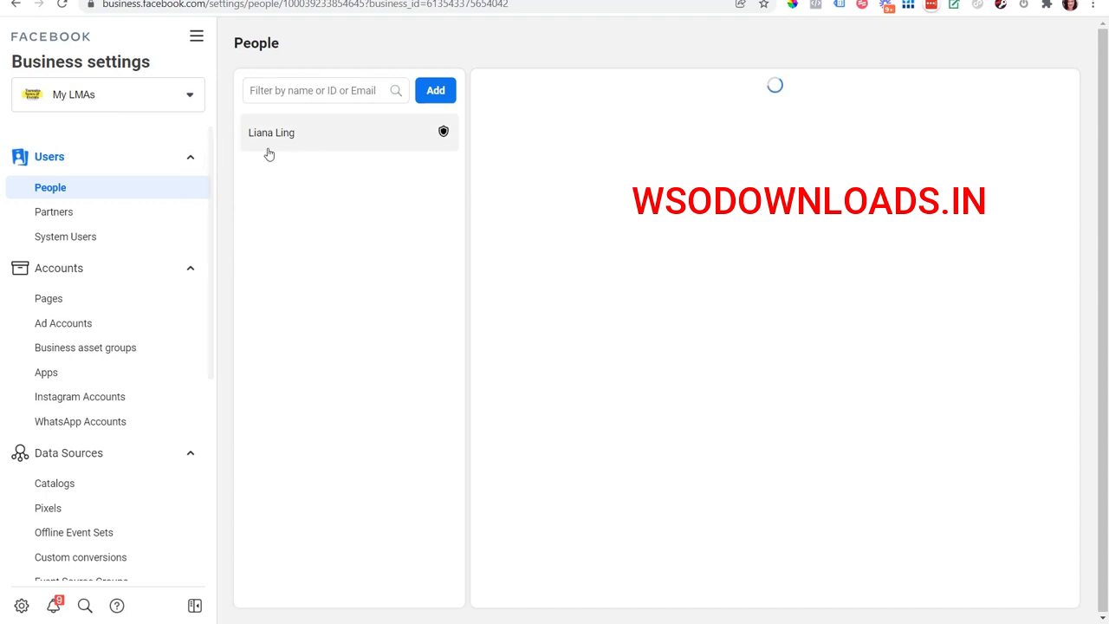
- Try inviting a new person to the business with Admin access, and close the invitation without sending it
{"action": "left_click", "coordinate": [440, 92]}
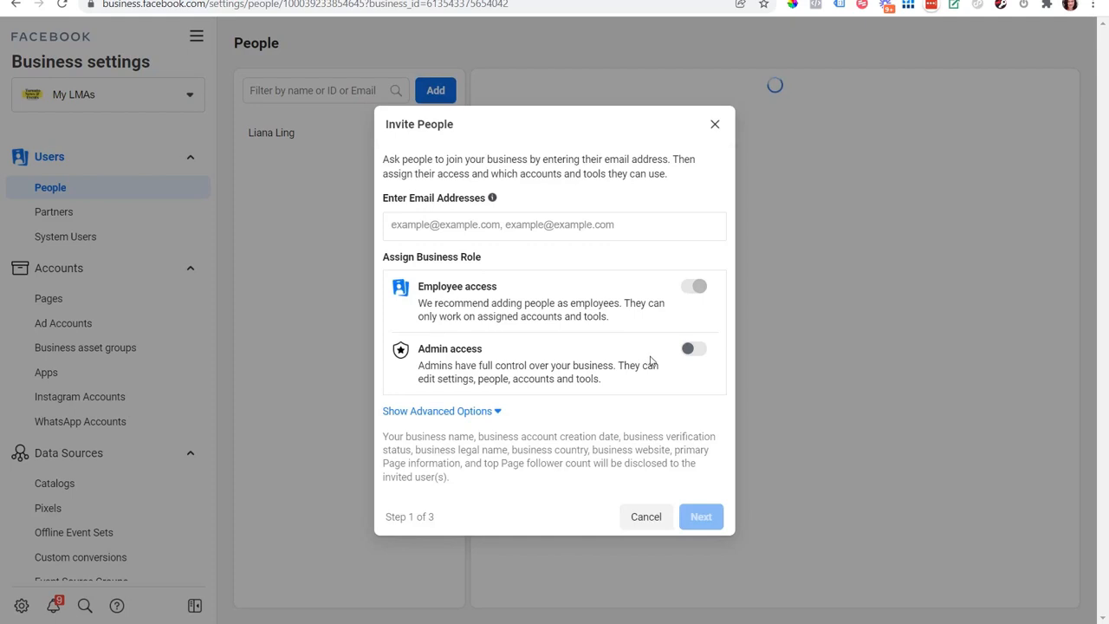
{"action": "left_click", "coordinate": [696, 359]}
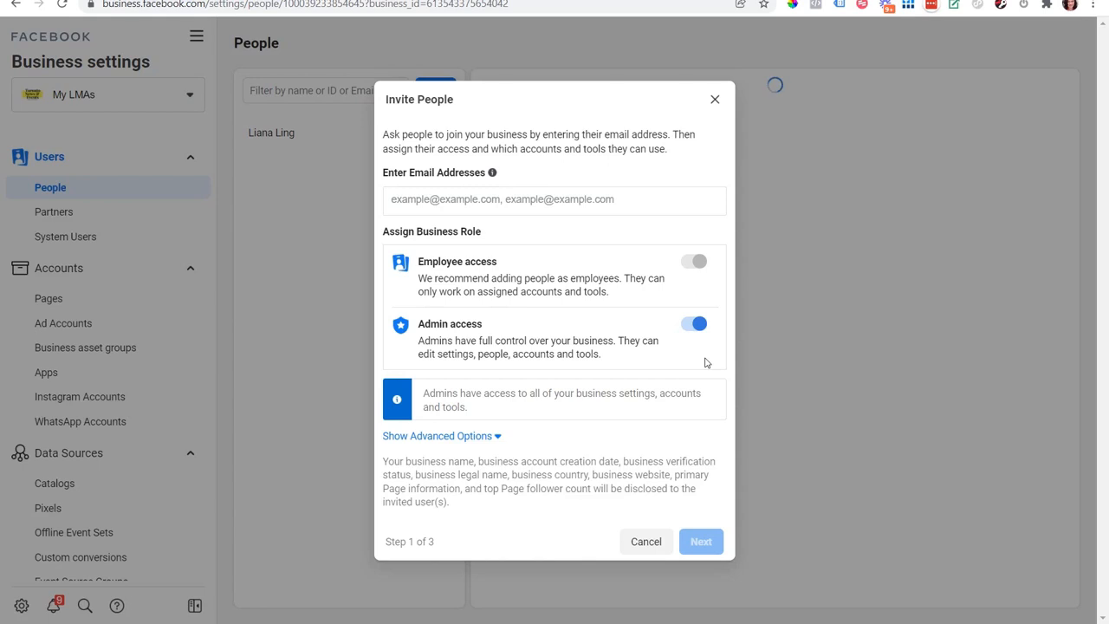
{"action": "left_click", "coordinate": [457, 200]}
{"action": "left_click", "coordinate": [715, 100]}
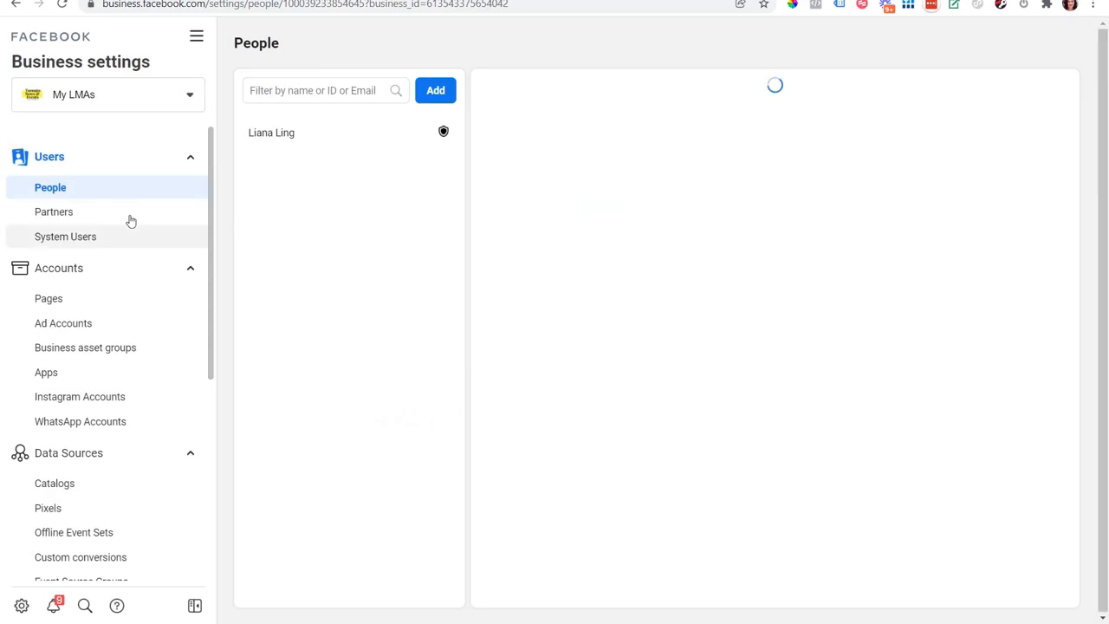
- Examine the permission options for adding people to the LMA ad account, and close them without assigning anyone
{"action": "left_click", "coordinate": [118, 332]}
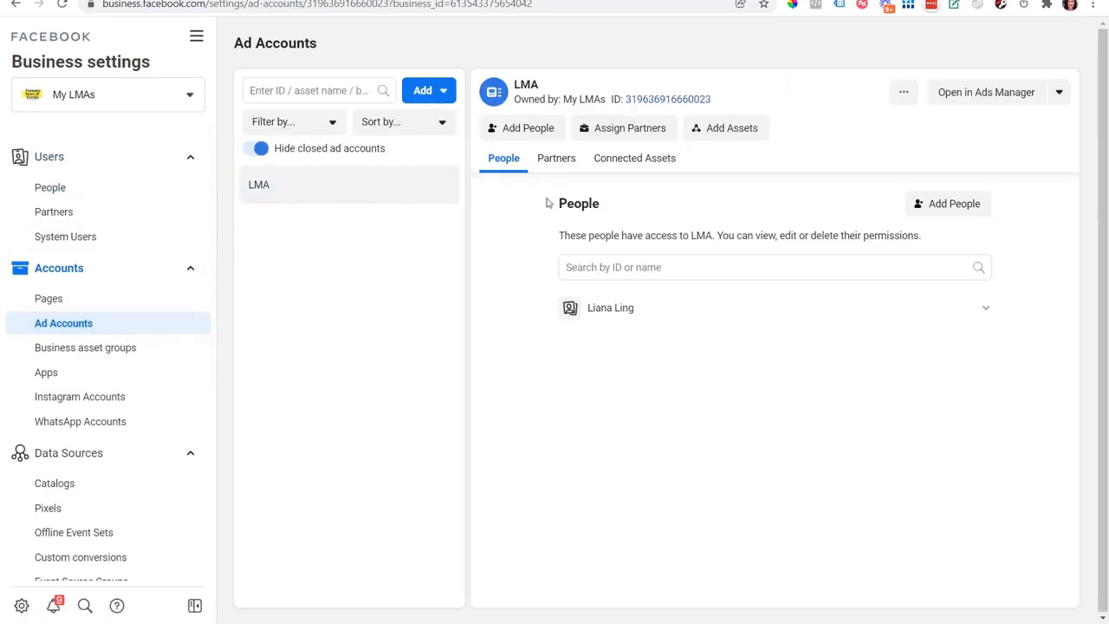
{"action": "left_click", "coordinate": [954, 208]}
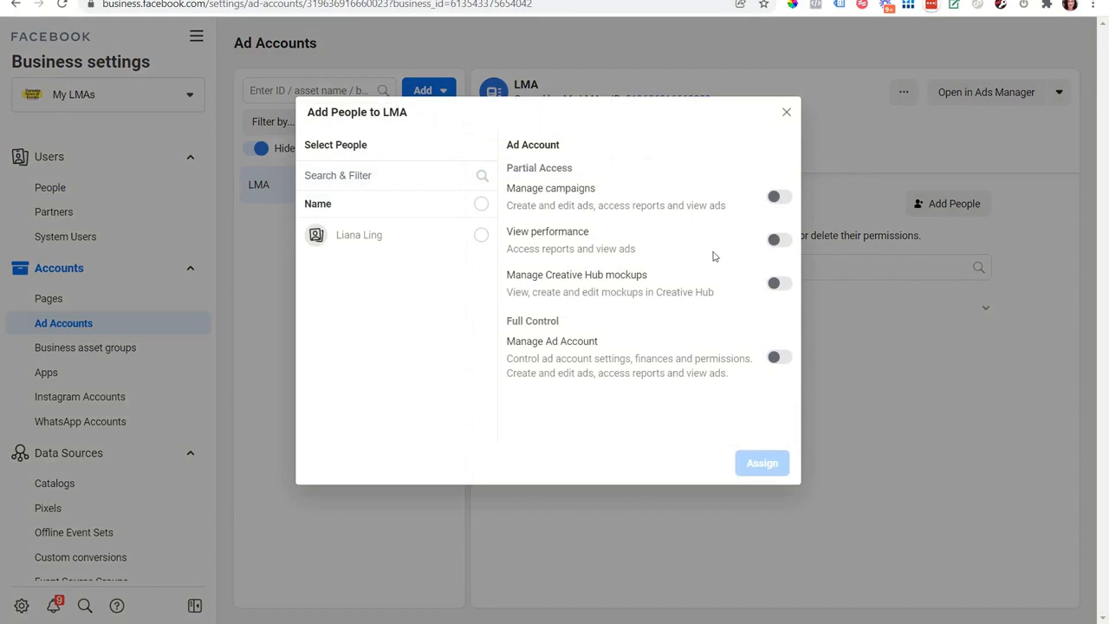
{"action": "left_click", "coordinate": [785, 112]}
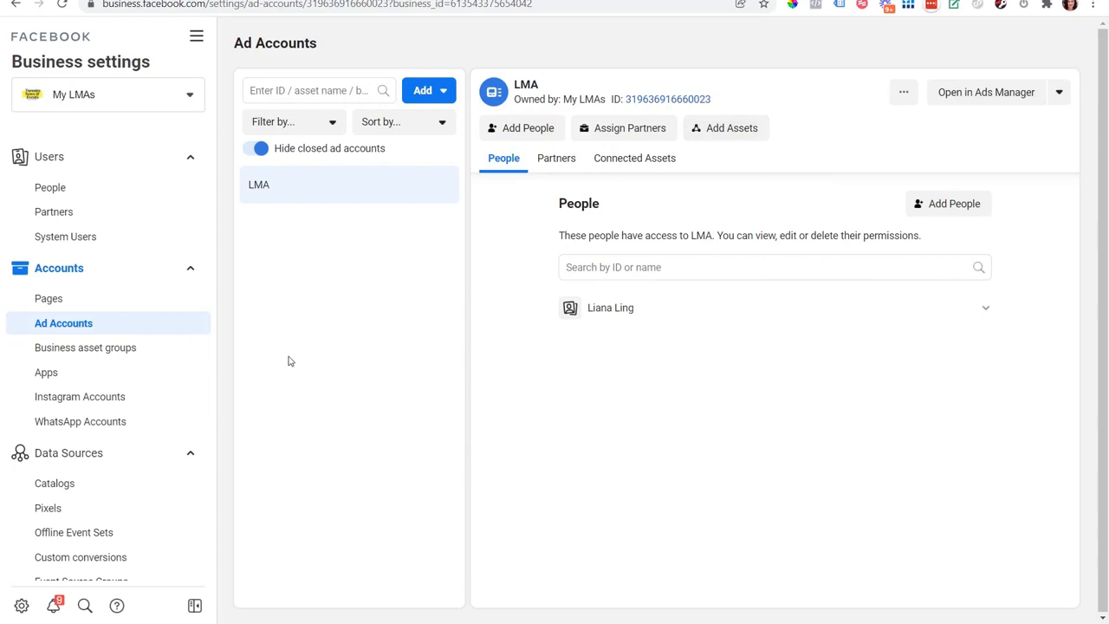
- Examine the People and Partners settings and the setup for giving a partner access to assets, and cancel the setup
{"action": "left_click", "coordinate": [57, 186]}
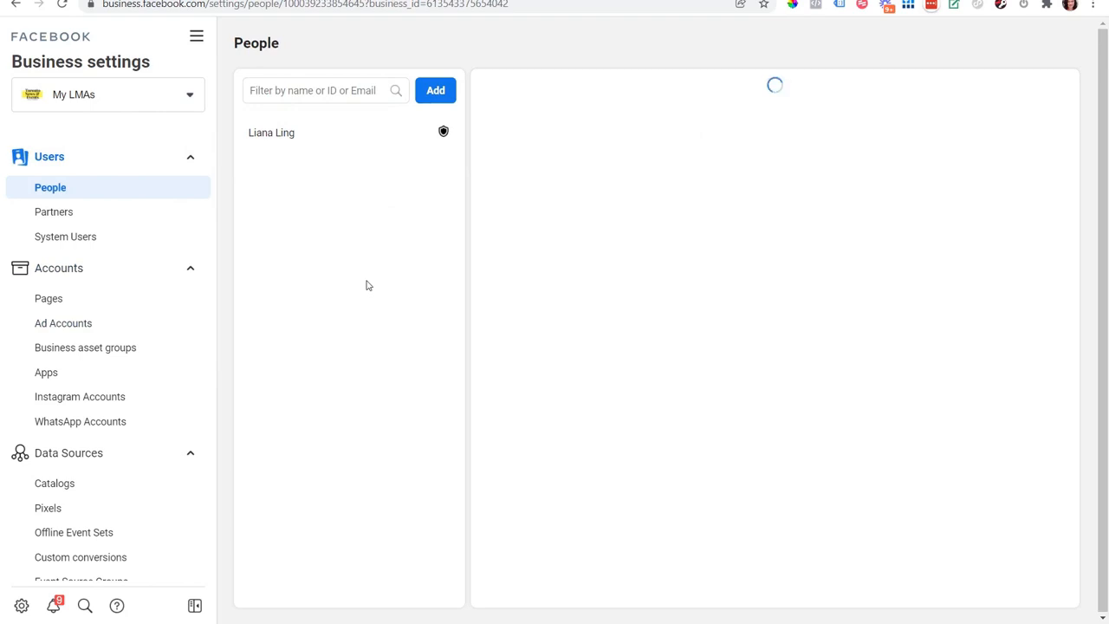
{"action": "left_click", "coordinate": [66, 217]}
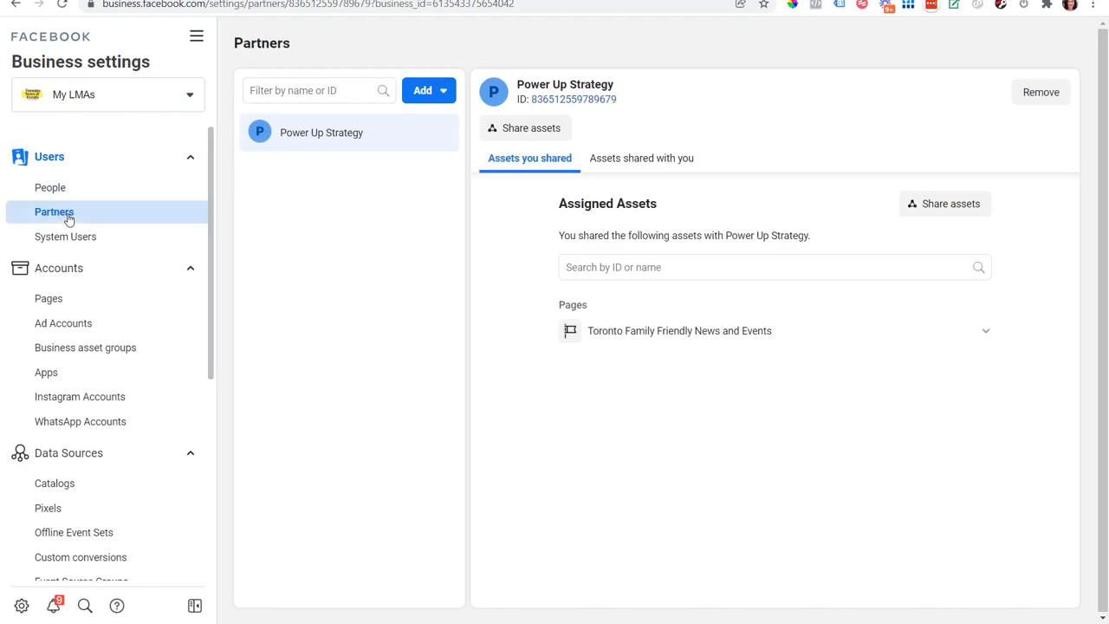
{"action": "left_click", "coordinate": [423, 94]}
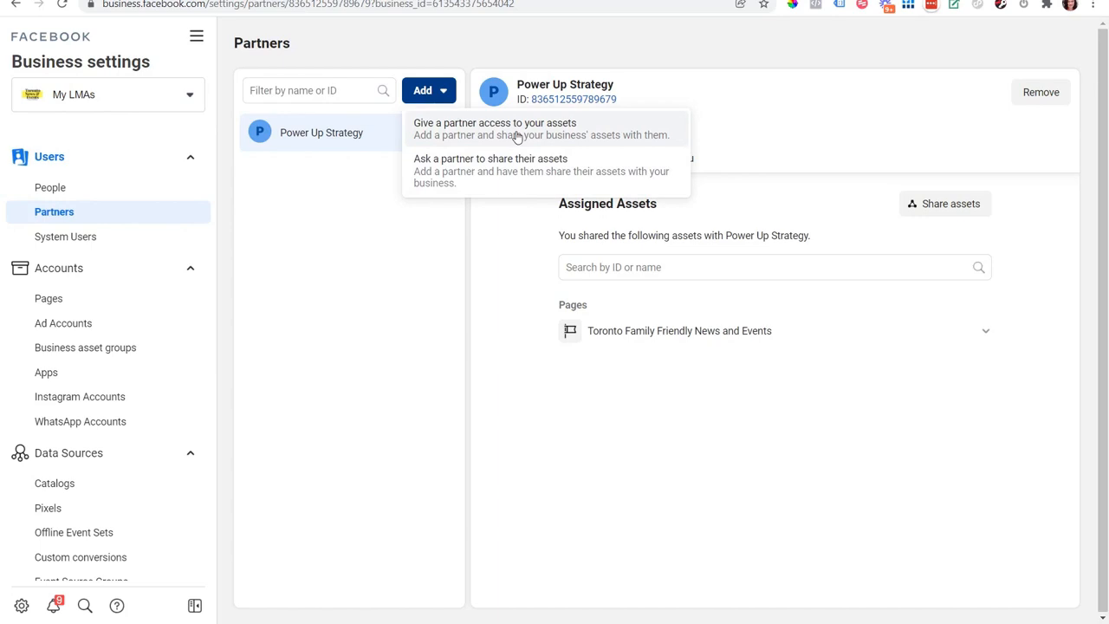
{"action": "left_click", "coordinate": [575, 136]}
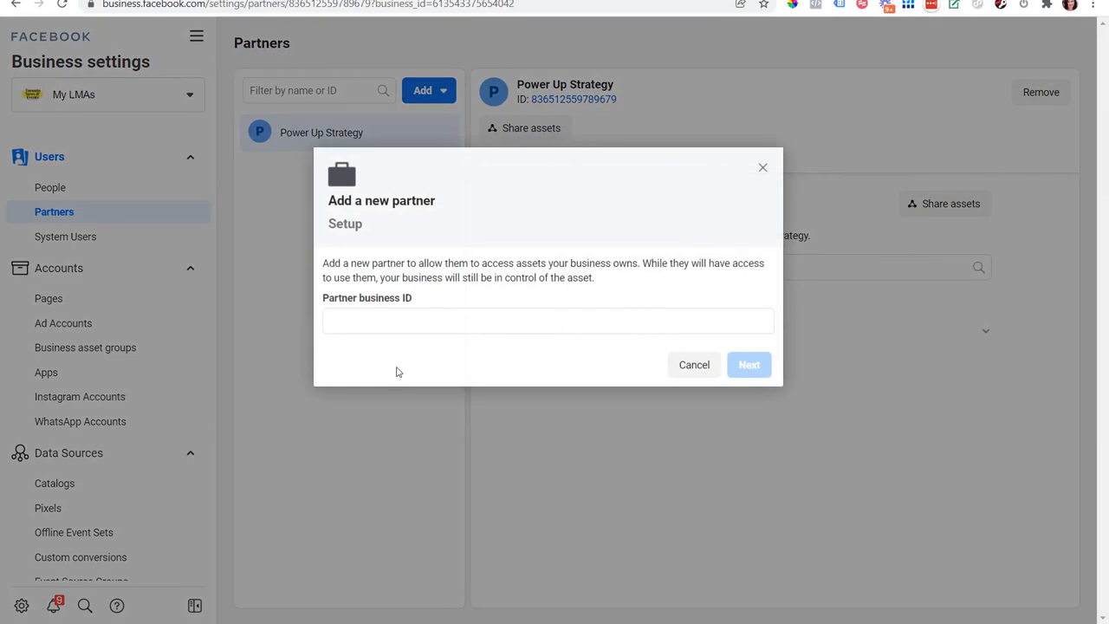
{"action": "left_click", "coordinate": [420, 323]}
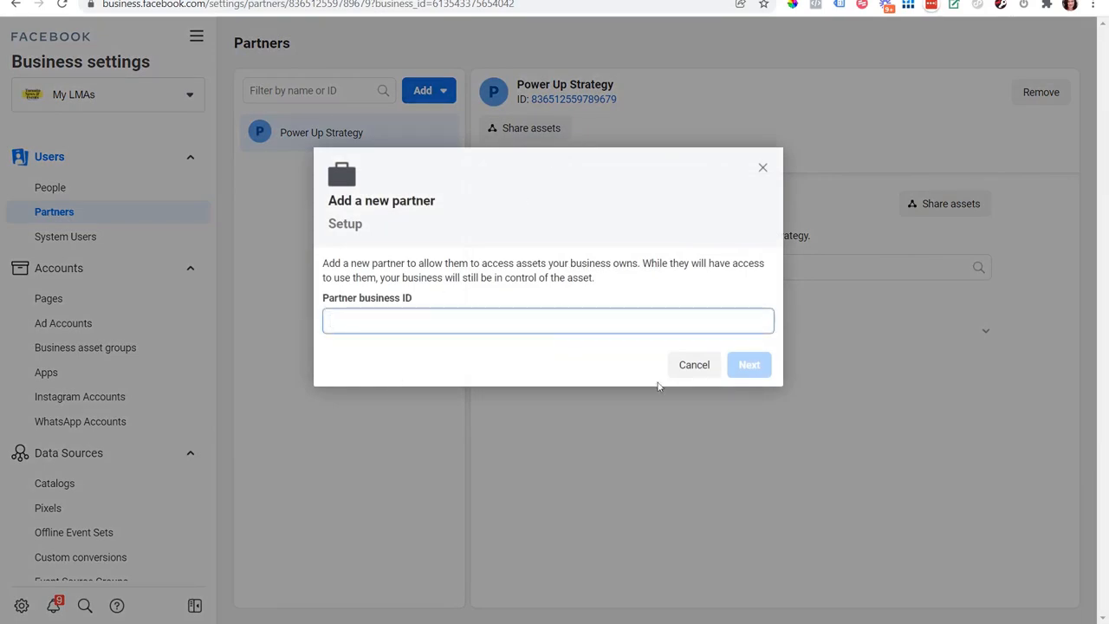
{"action": "left_click", "coordinate": [693, 368]}
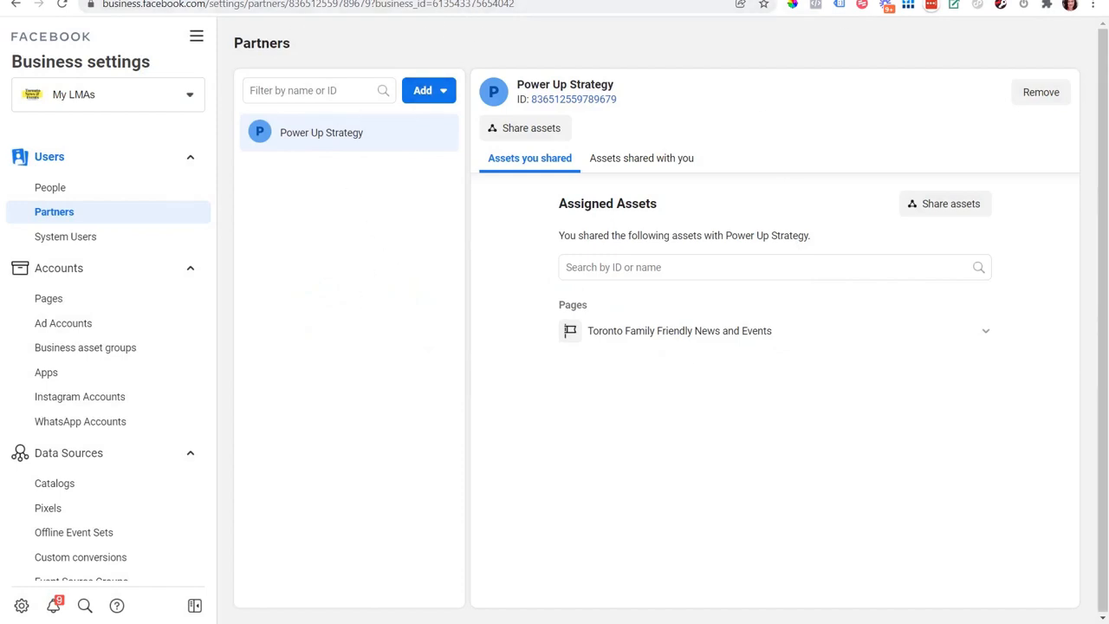
- Try to paste the business ID from the page address as a new partner's business ID, and clear the mistakenly pasted secret value
{"action": "left_click_drag", "start_coordinate": [433, 4], "coordinate": [516, 6]}
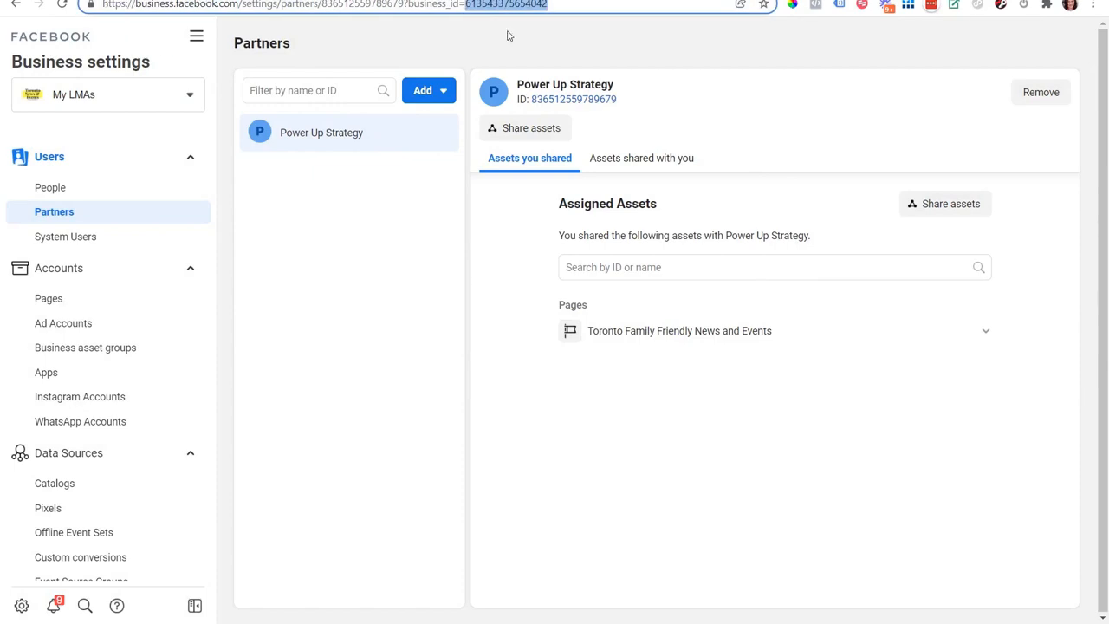
{"action": "left_click", "coordinate": [380, 271]}
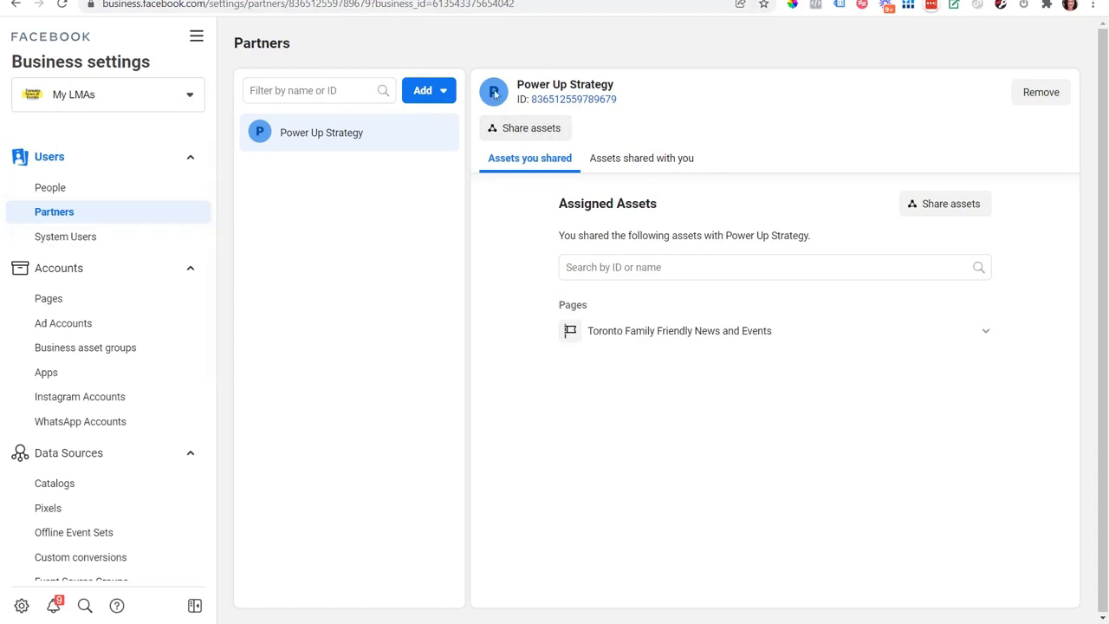
{"action": "left_click", "coordinate": [436, 99]}
{"action": "left_click", "coordinate": [447, 137]}
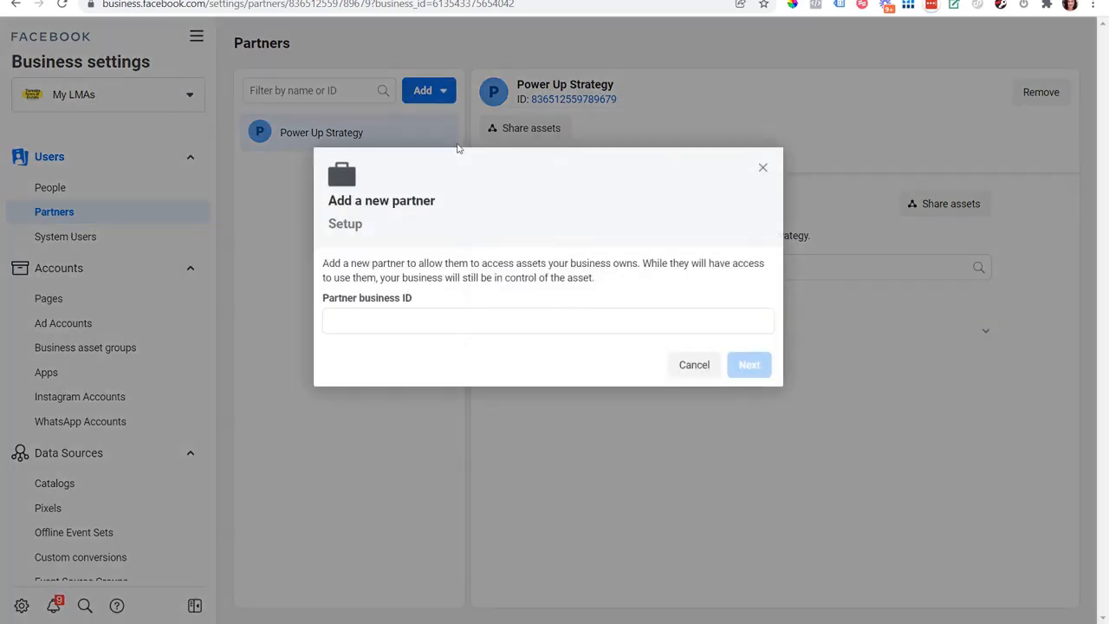
{"action": "left_click", "coordinate": [401, 322]}
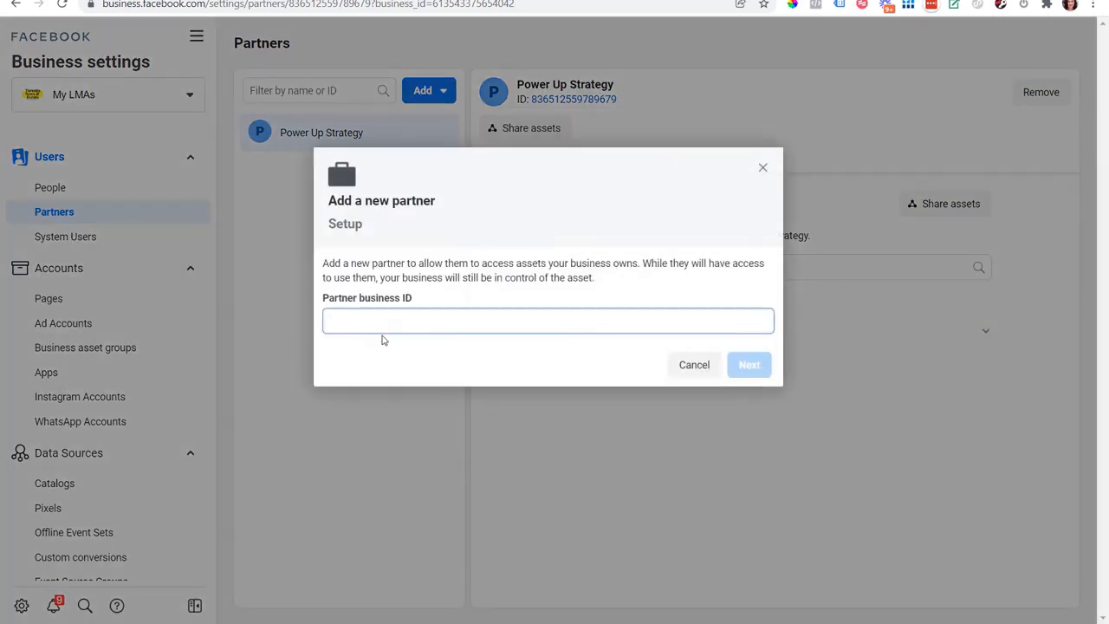
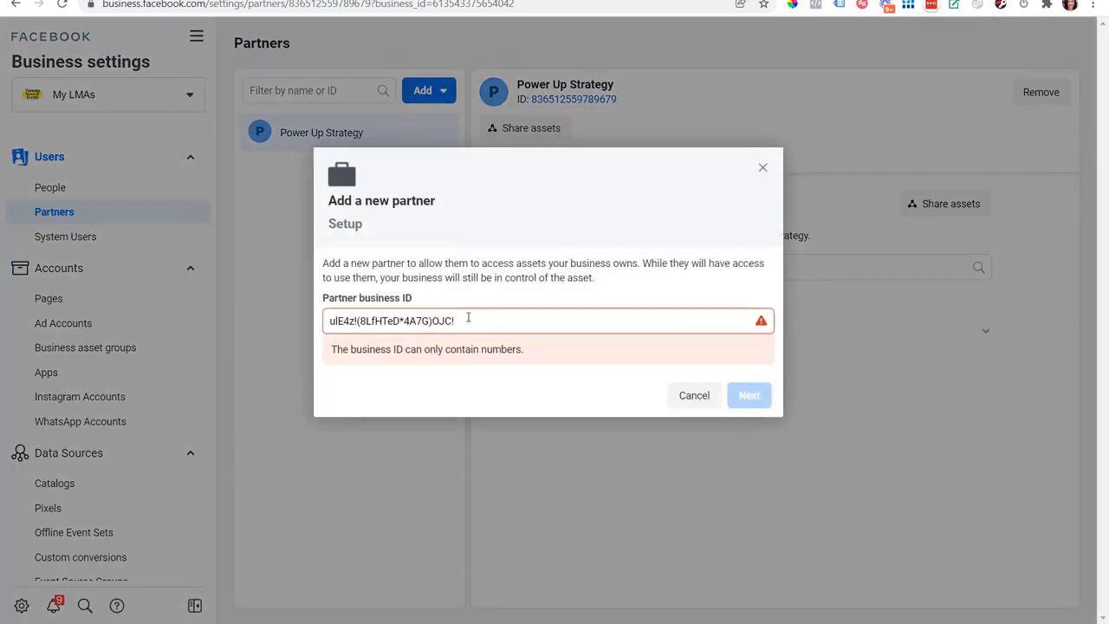
{"action": "left_click_drag", "start_coordinate": [466, 319], "coordinate": [275, 329]}
{"action": "key", "text": "BackSpace"}
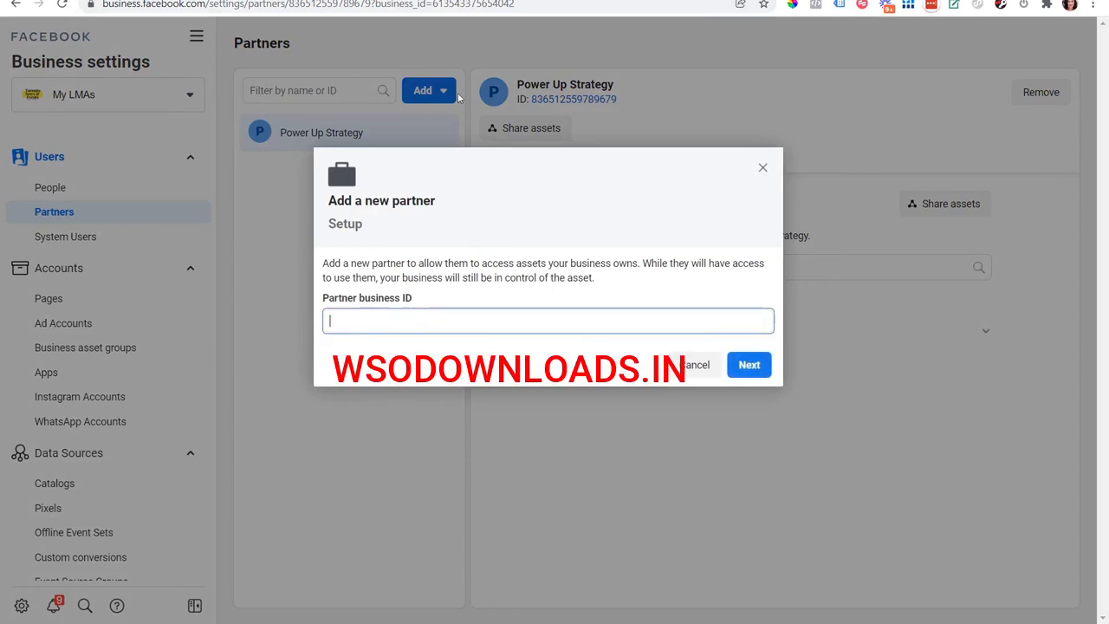
- Copy the business ID from the page address into the Partner business ID field, and cancel adding the partner
{"action": "left_click", "coordinate": [473, 4]}
{"action": "left_click", "coordinate": [473, 4]}
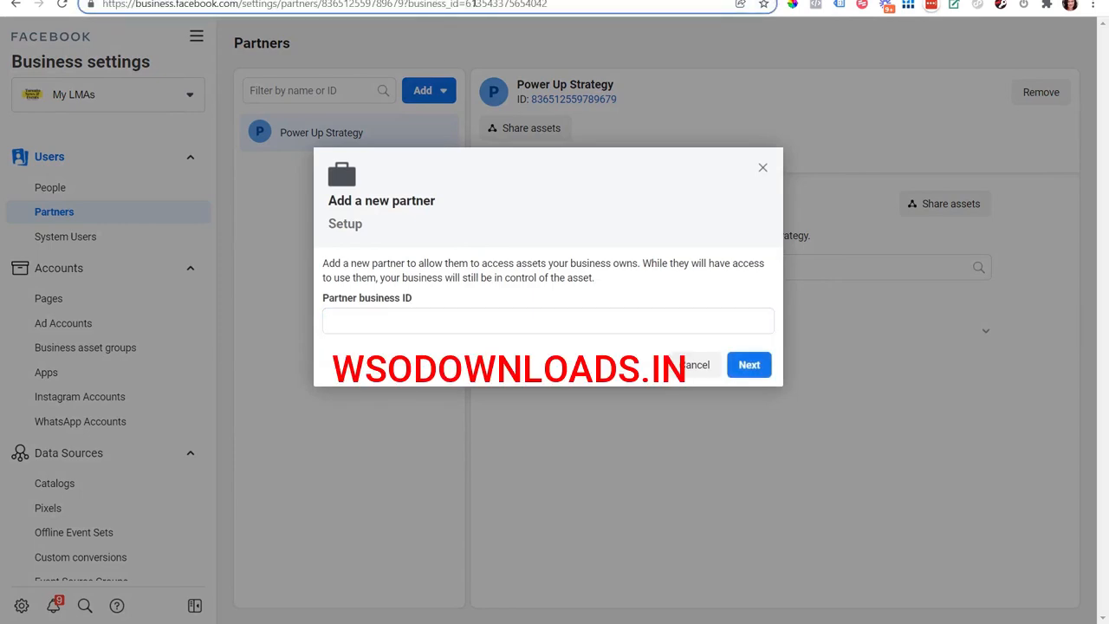
{"action": "left_click_drag", "start_coordinate": [465, 4], "coordinate": [548, 5]}
{"action": "key", "text": "ctrl+c"}
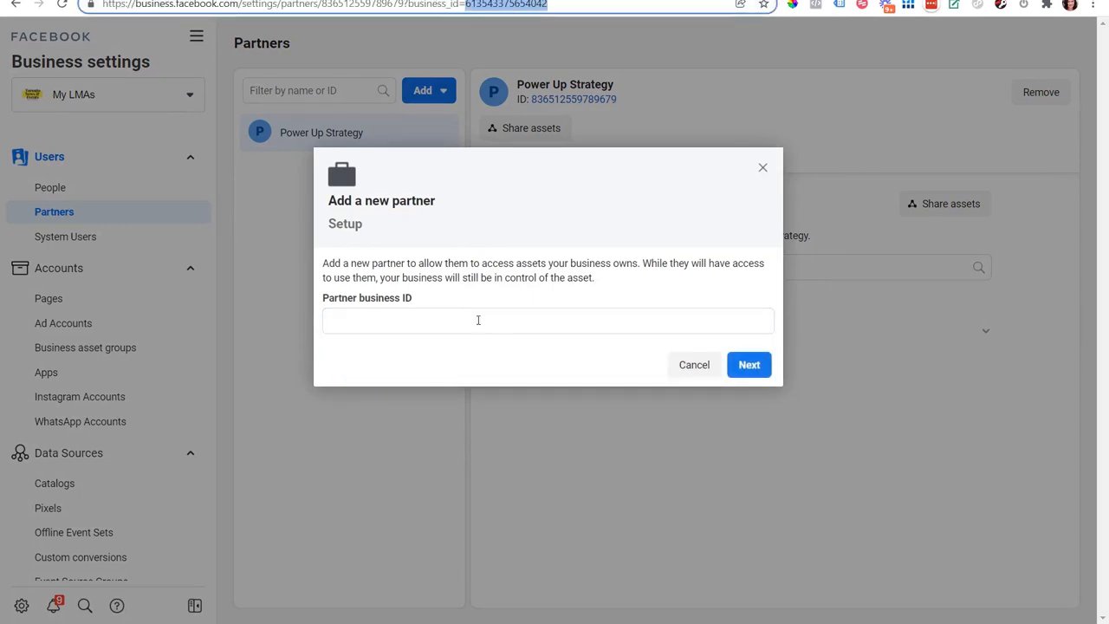
{"action": "left_click", "coordinate": [479, 320]}
{"action": "key", "text": "ctrl+v"}
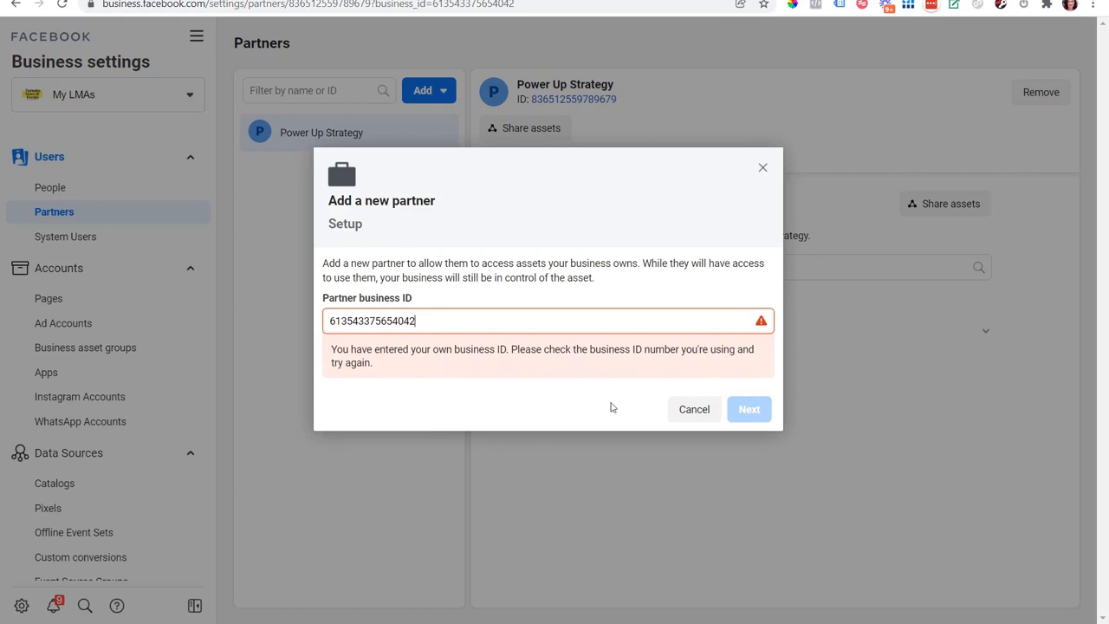
{"action": "left_click", "coordinate": [692, 412]}
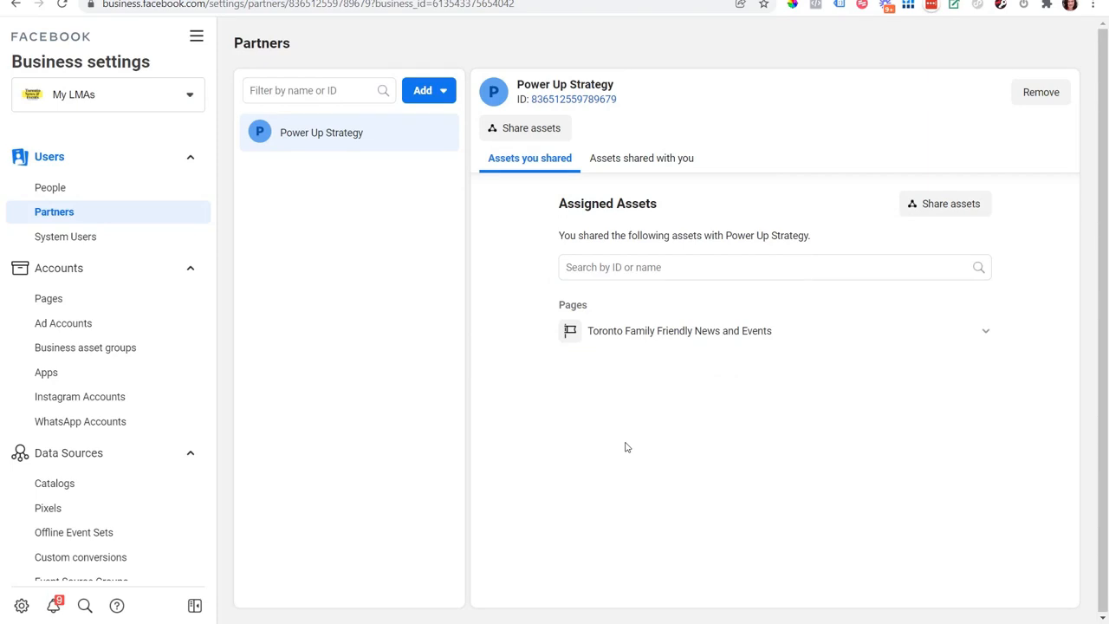
- Examine the partner assignment options and share-link permissions for the LMA ad account, and close them without assigning a partner
{"action": "left_click", "coordinate": [91, 326]}
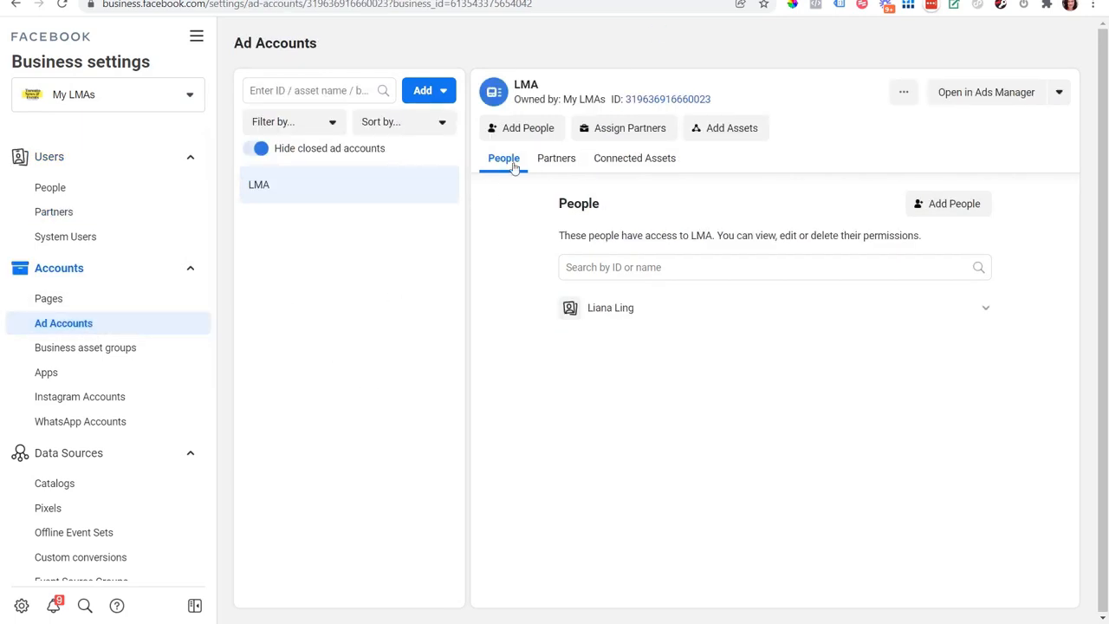
{"action": "left_click", "coordinate": [651, 128]}
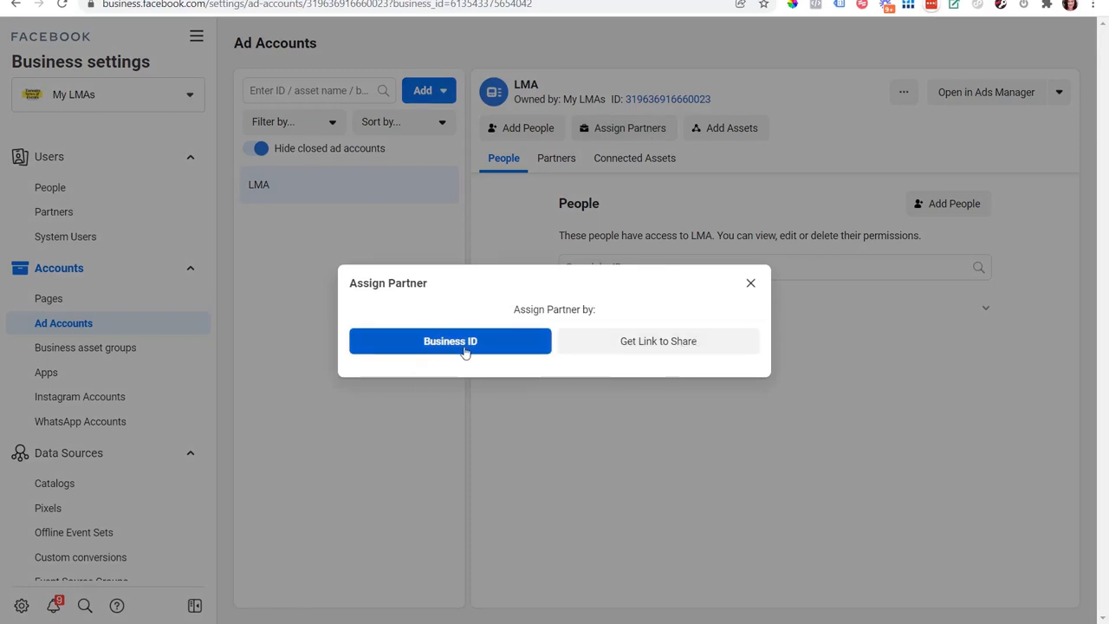
{"action": "left_click", "coordinate": [663, 348]}
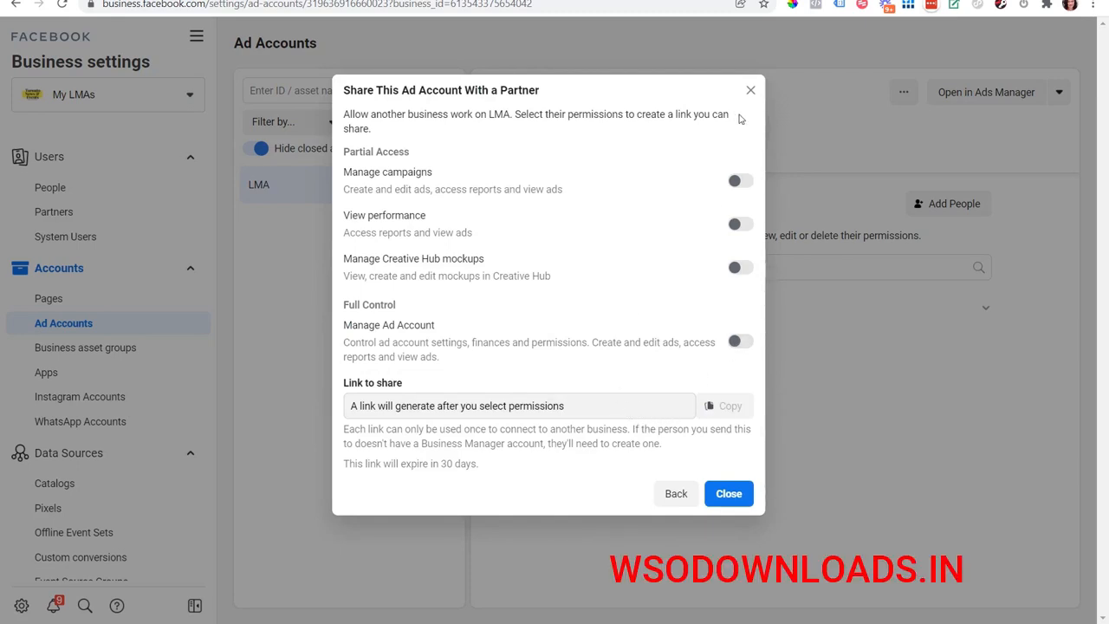
{"action": "left_click", "coordinate": [675, 495]}
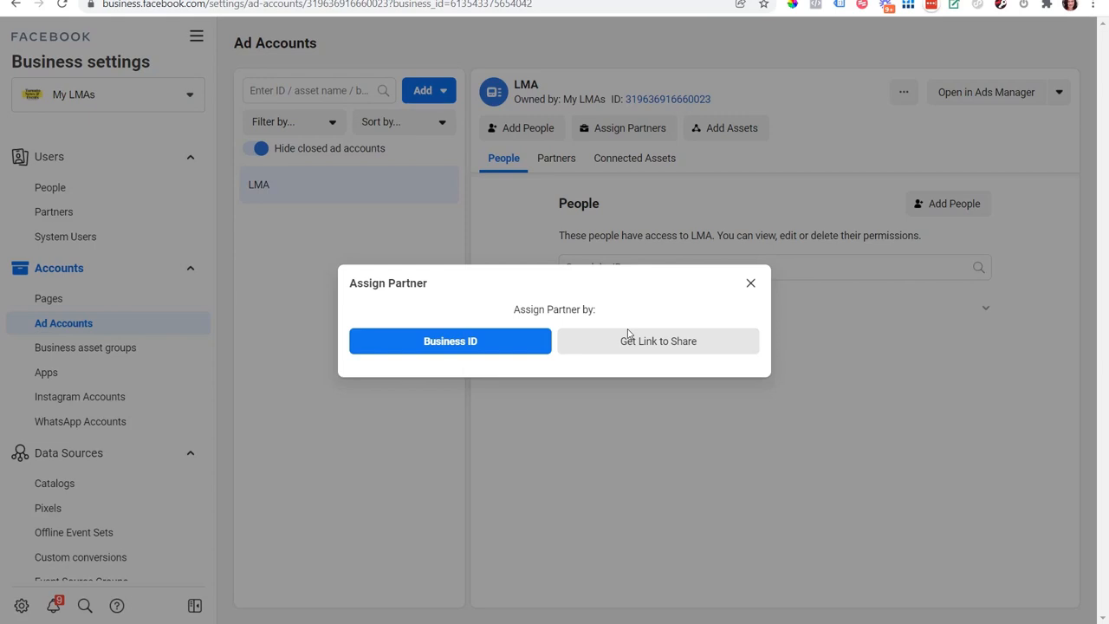
{"action": "left_click", "coordinate": [751, 286]}
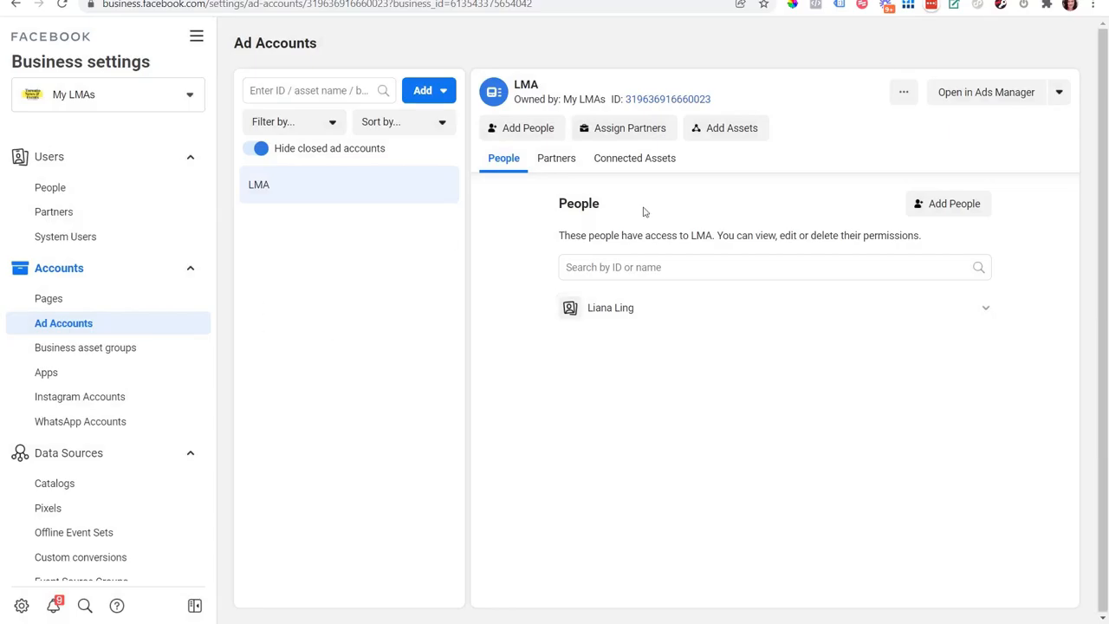